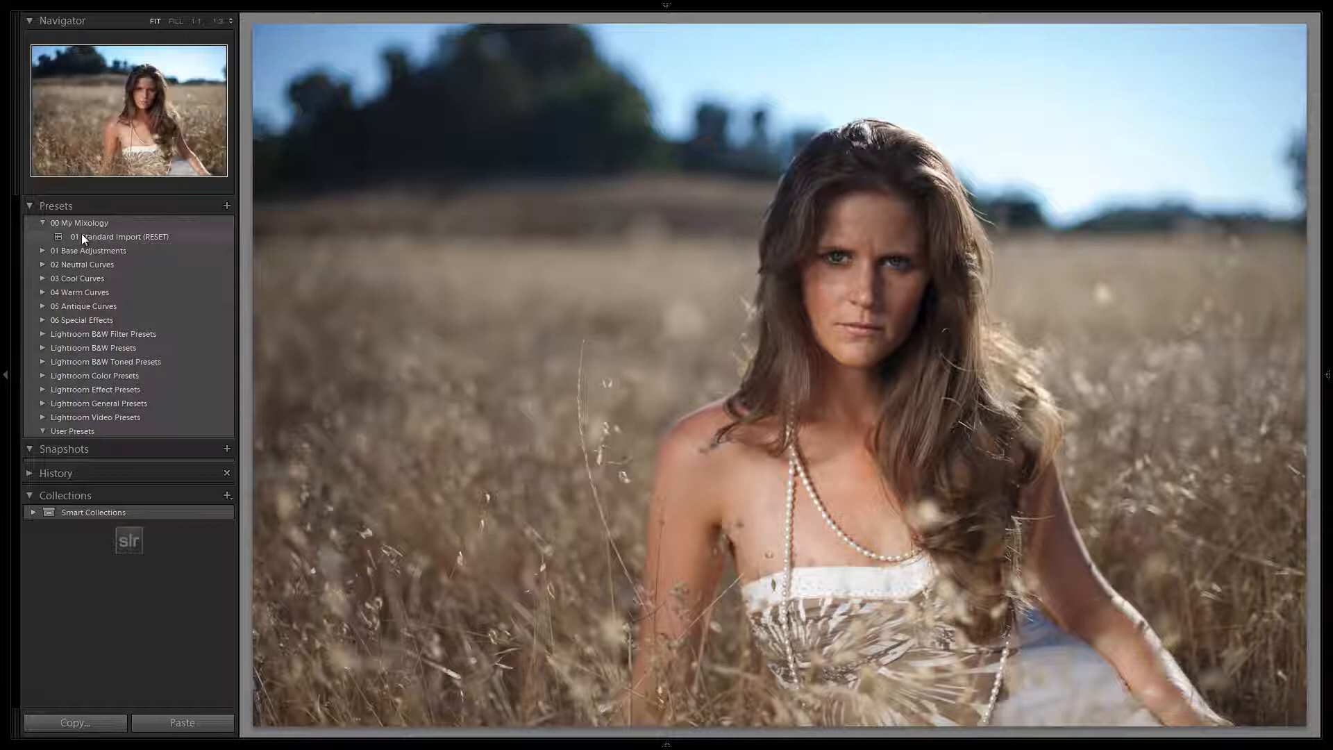
Apply the 01 Standard Import (RESET) preset to the portrait photo.
{"action": "left_click", "coordinate": [82, 237]}
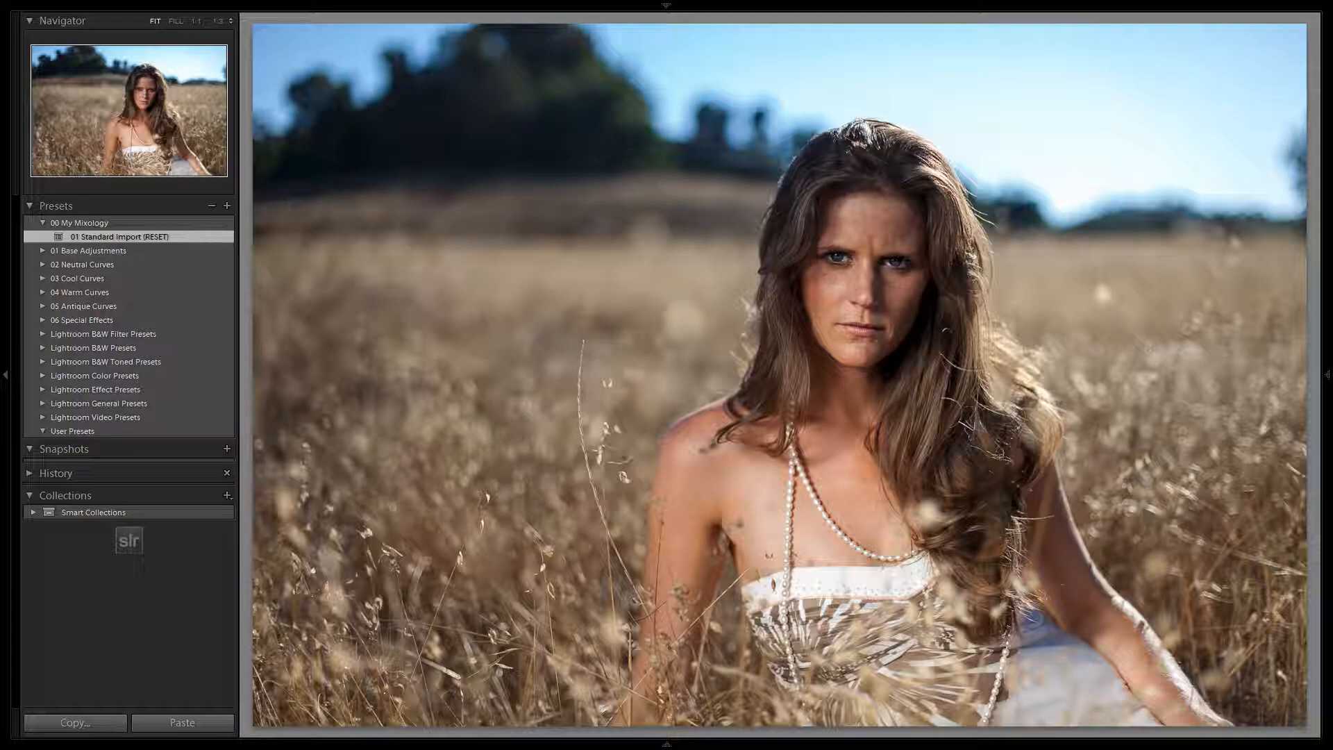
{"action": "mouse_move", "coordinate": [1328, 292]}
{"action": "mouse_move", "coordinate": [1327, 375]}
Look through the contents of the Cool Curves, Warm Curves, Antique Curves and Special Effects preset folders.
{"action": "left_click", "coordinate": [44, 278]}
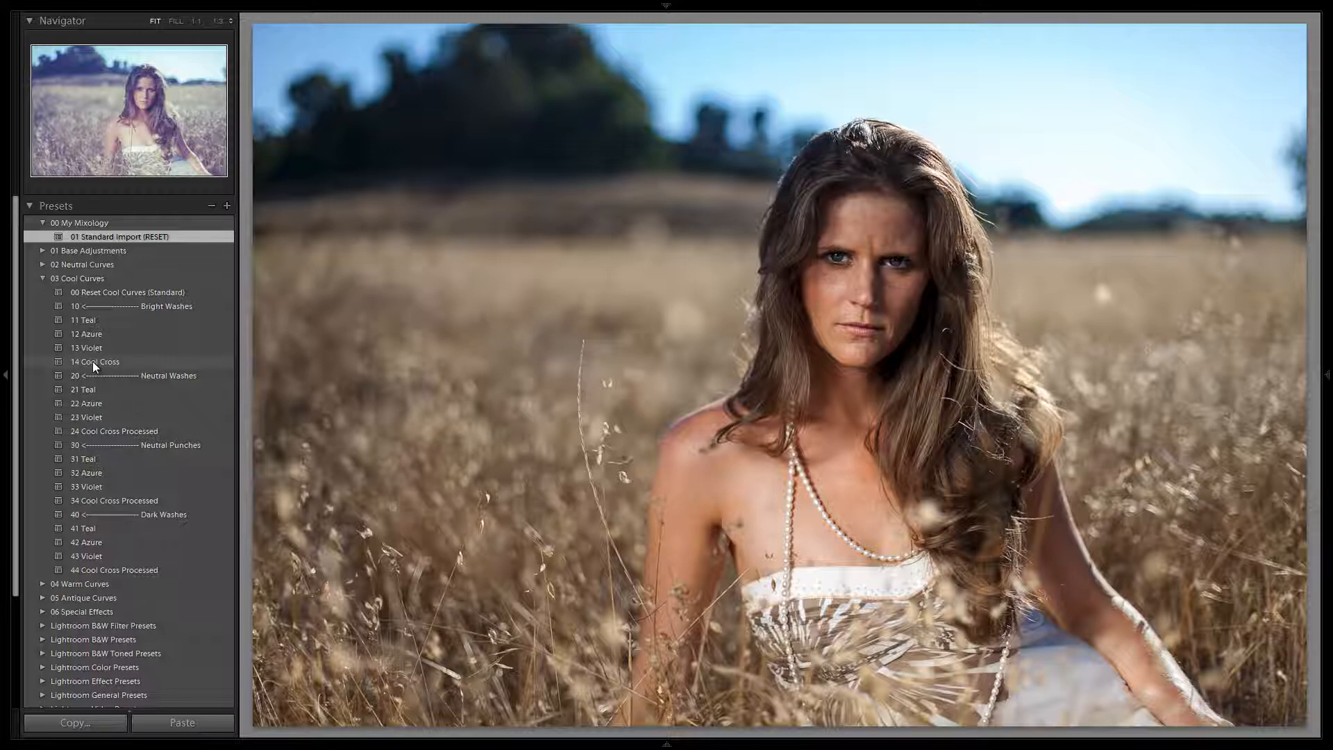
{"action": "left_click", "coordinate": [42, 277]}
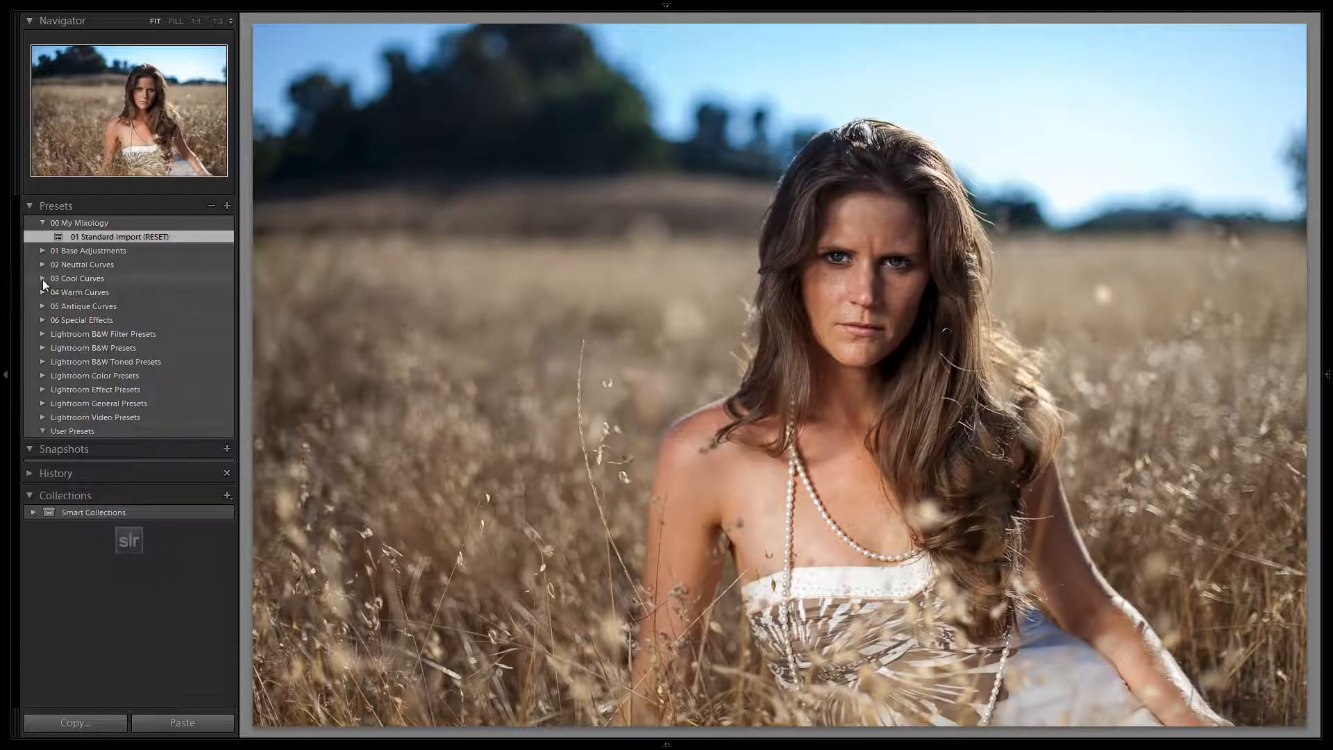
{"action": "left_click", "coordinate": [40, 291]}
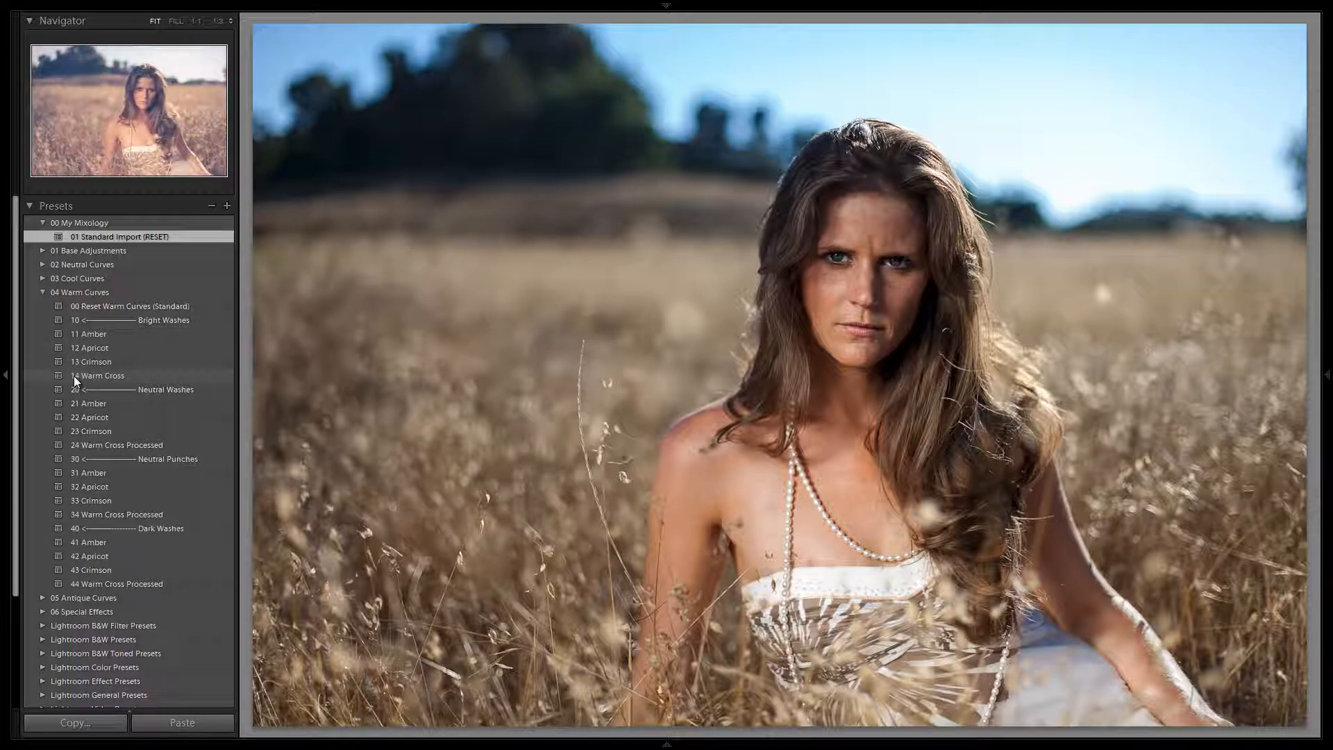
{"action": "left_click", "coordinate": [43, 292]}
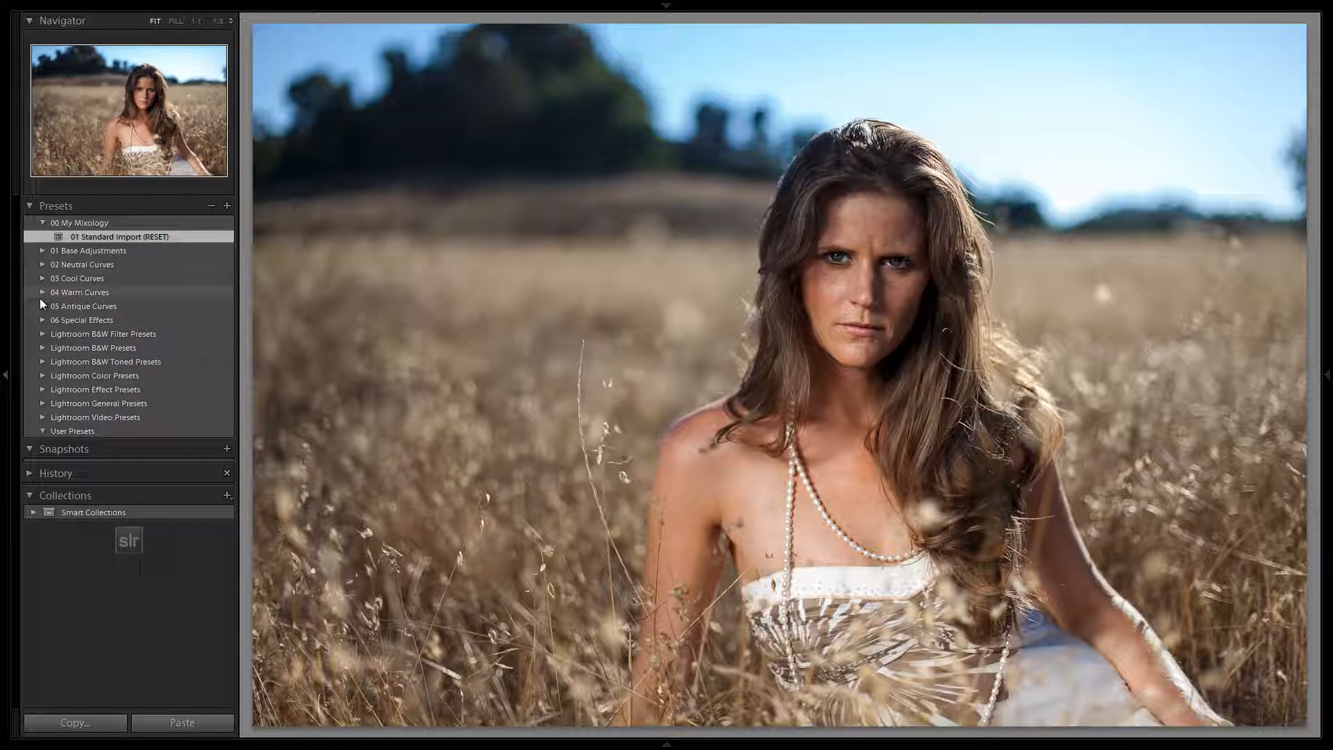
{"action": "left_click", "coordinate": [40, 305]}
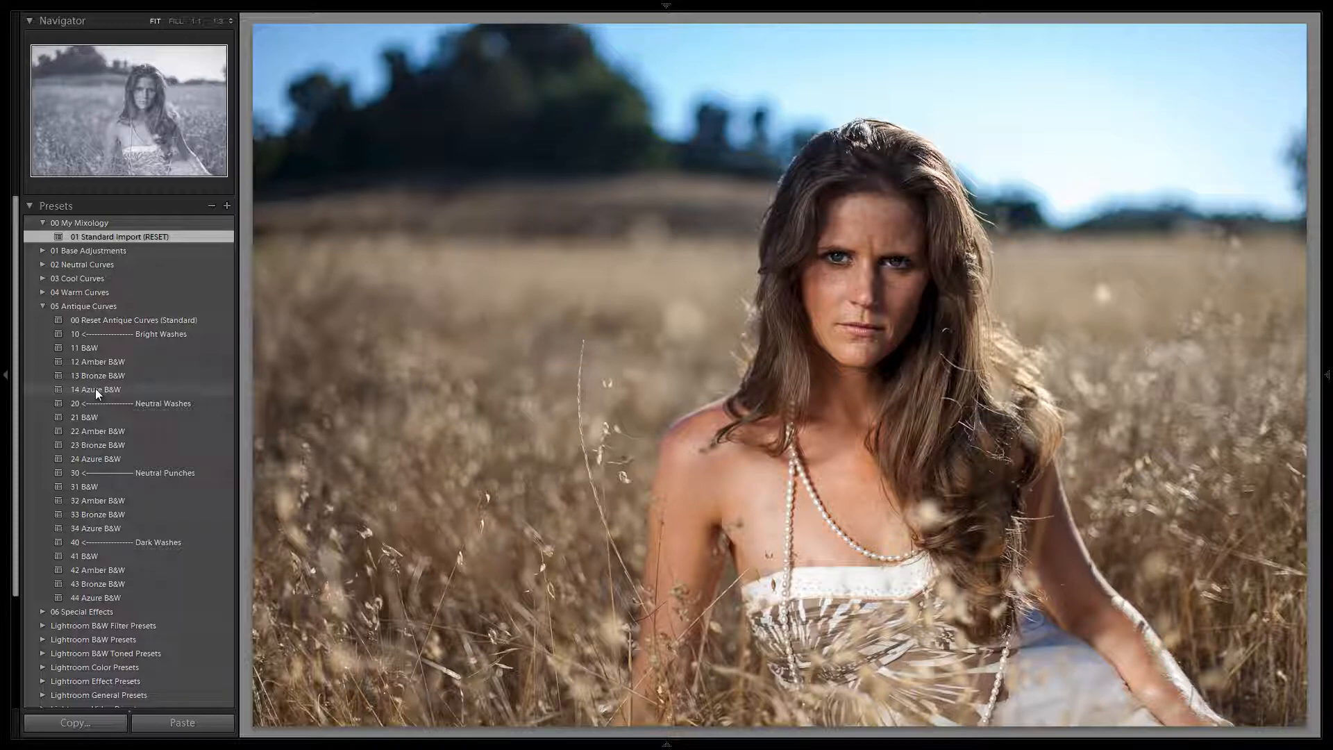
{"action": "left_click", "coordinate": [43, 306]}
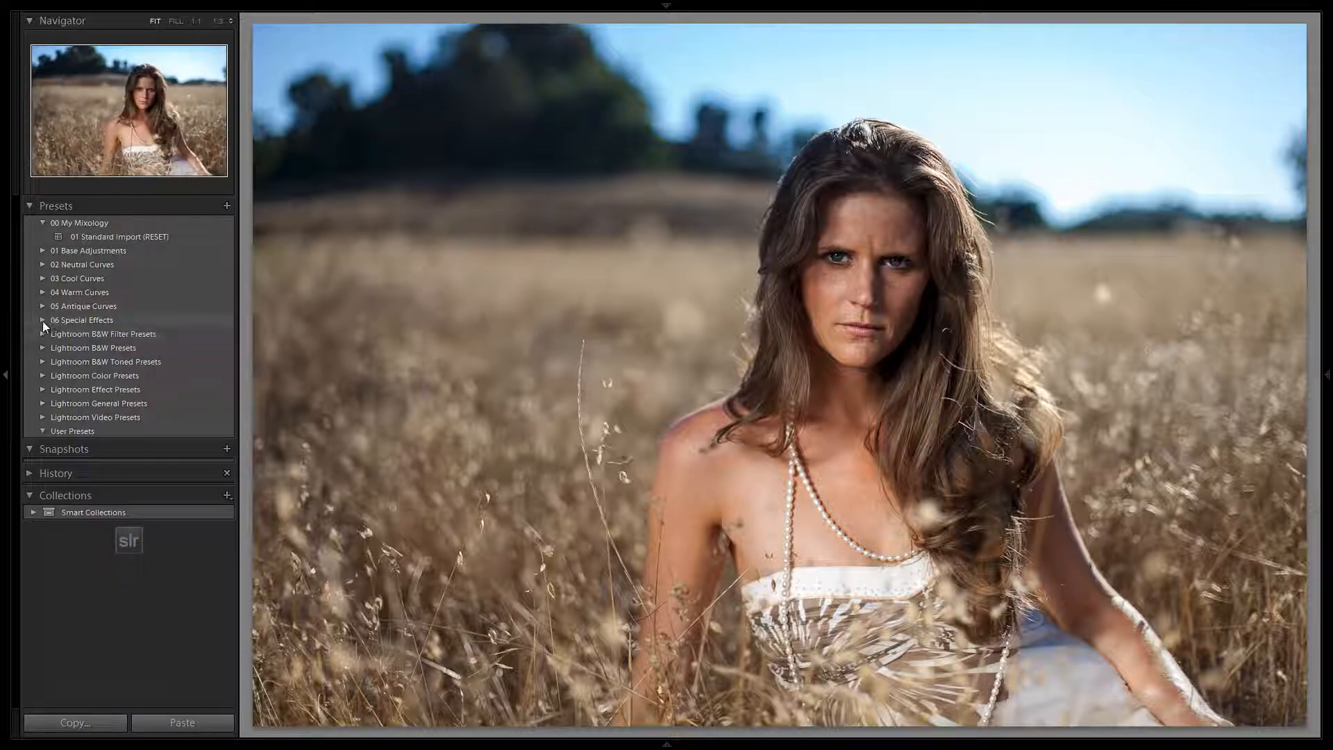
{"action": "left_click", "coordinate": [43, 320]}
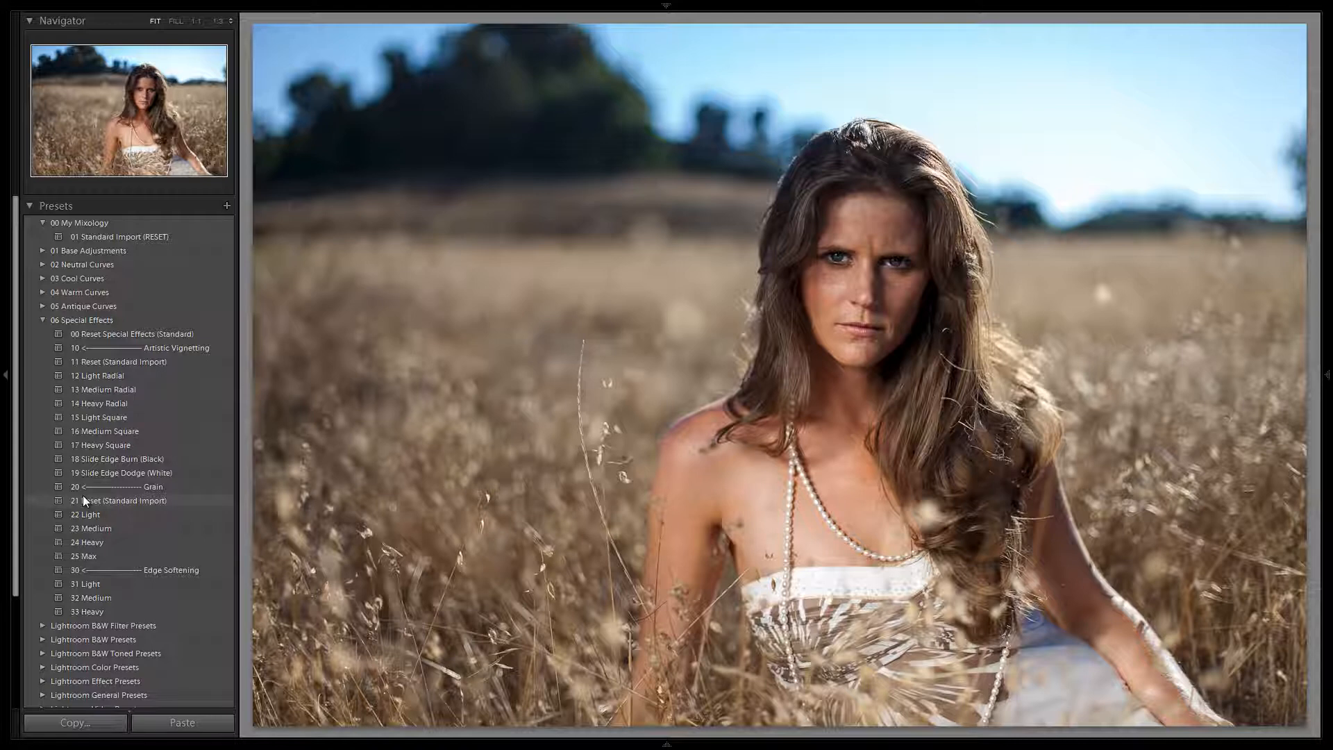
{"action": "left_click", "coordinate": [43, 320]}
Reset the neutral curves and try the Bright Washes presets 11 Ivory, 12 Reverse Saturated, 13 Desaturated and 14 Desaturated Cross on the photo.
{"action": "left_click", "coordinate": [43, 264]}
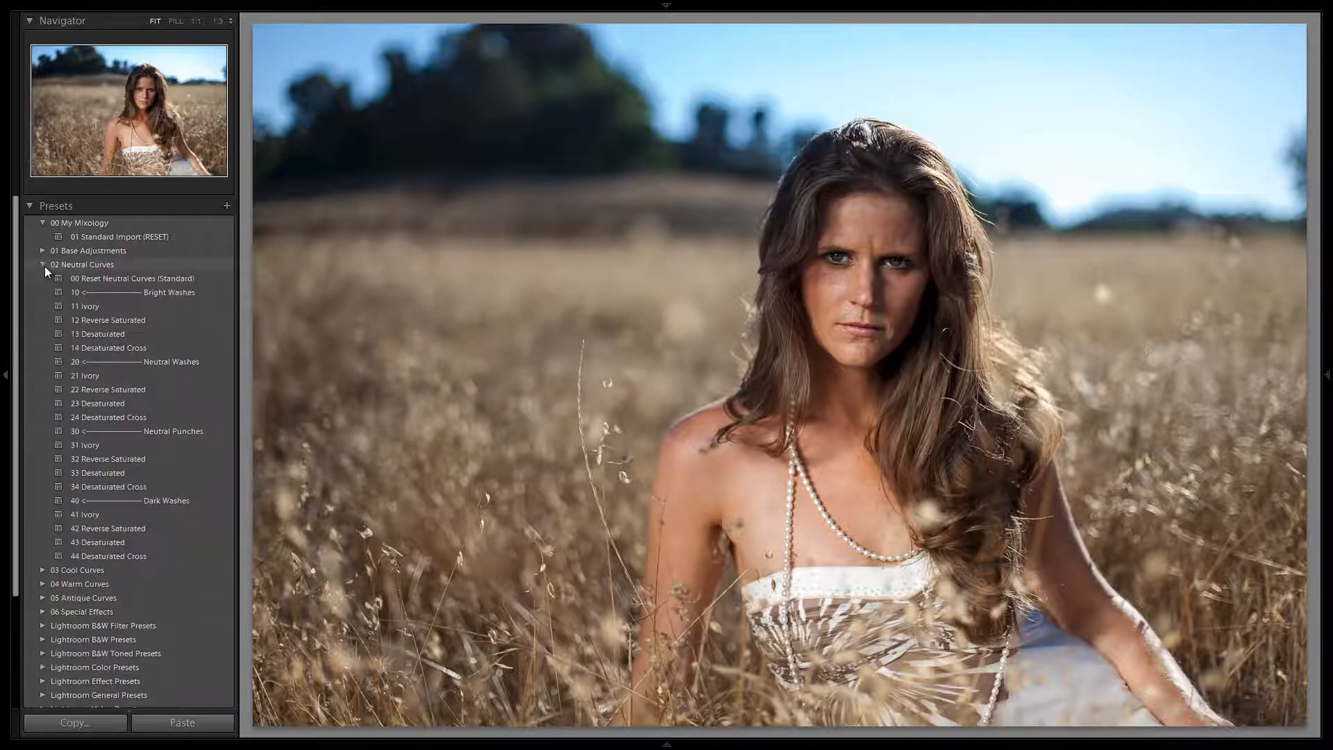
{"action": "left_click", "coordinate": [131, 279]}
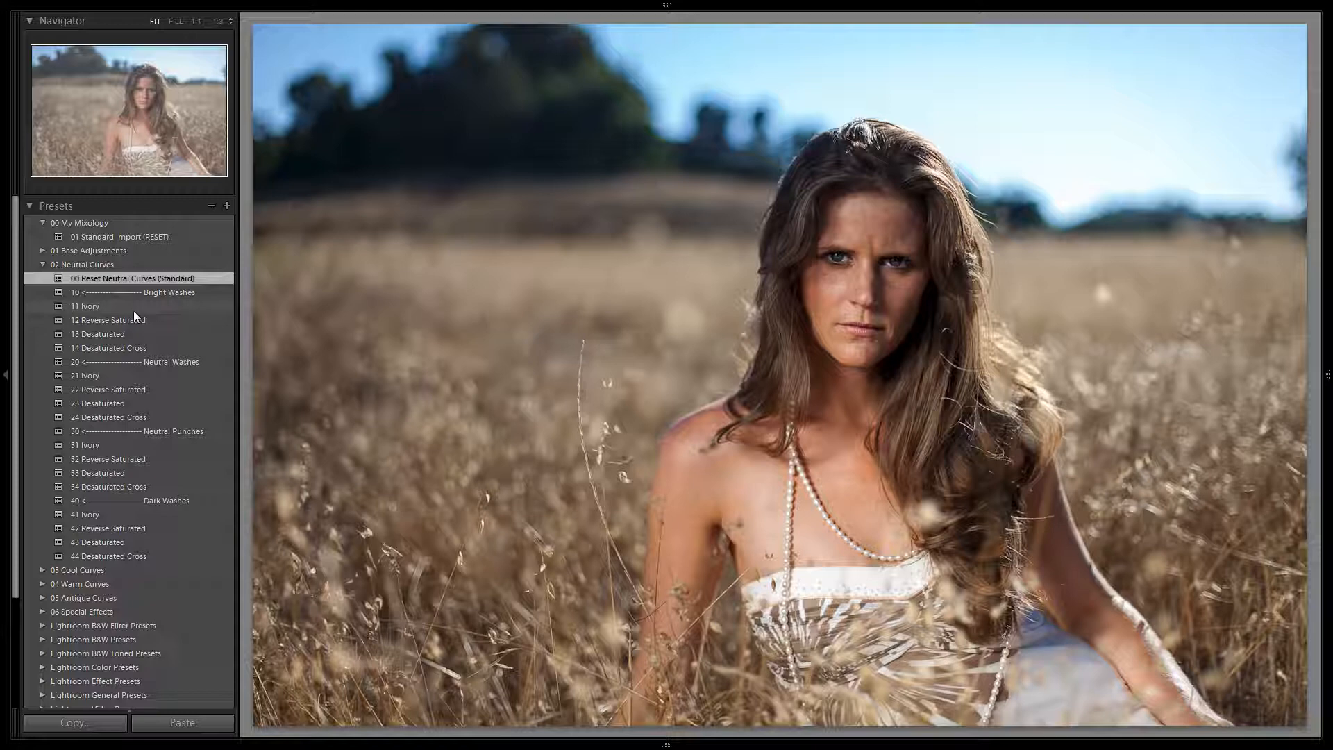
{"action": "left_click", "coordinate": [107, 305]}
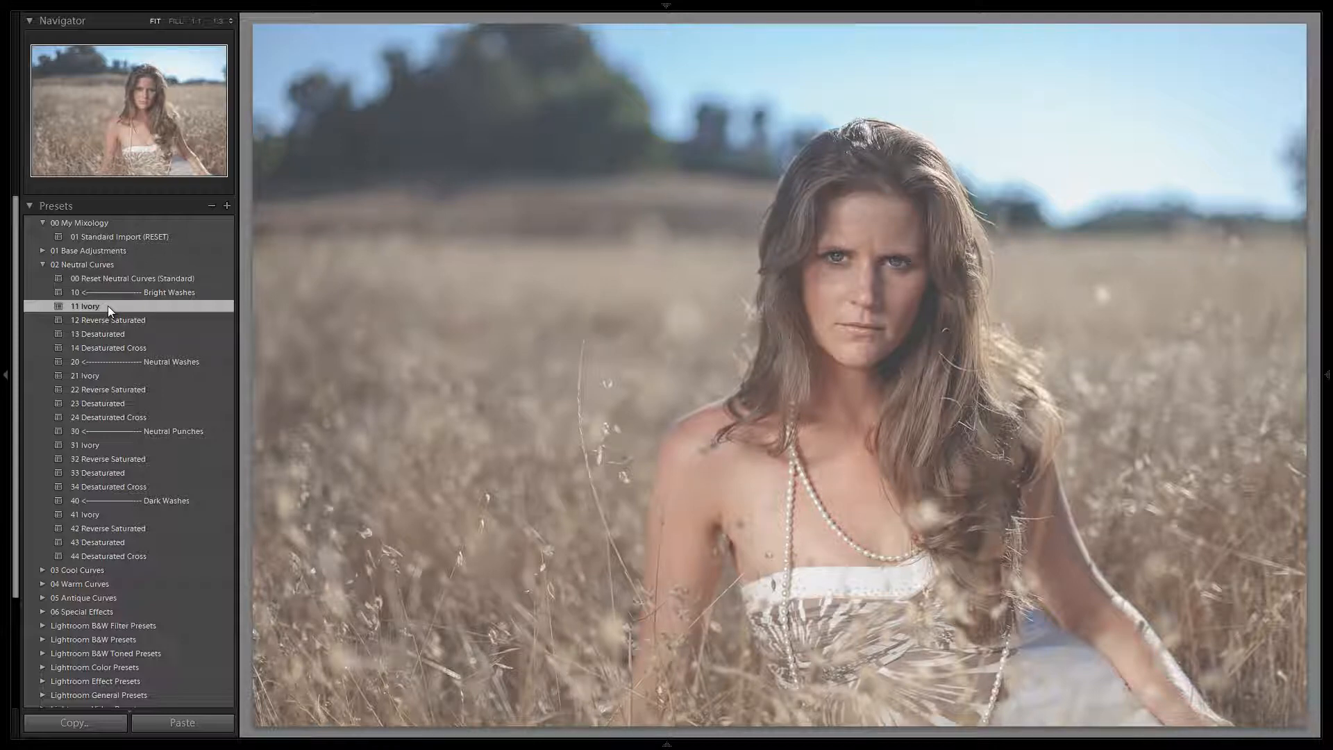
{"action": "left_click", "coordinate": [114, 323]}
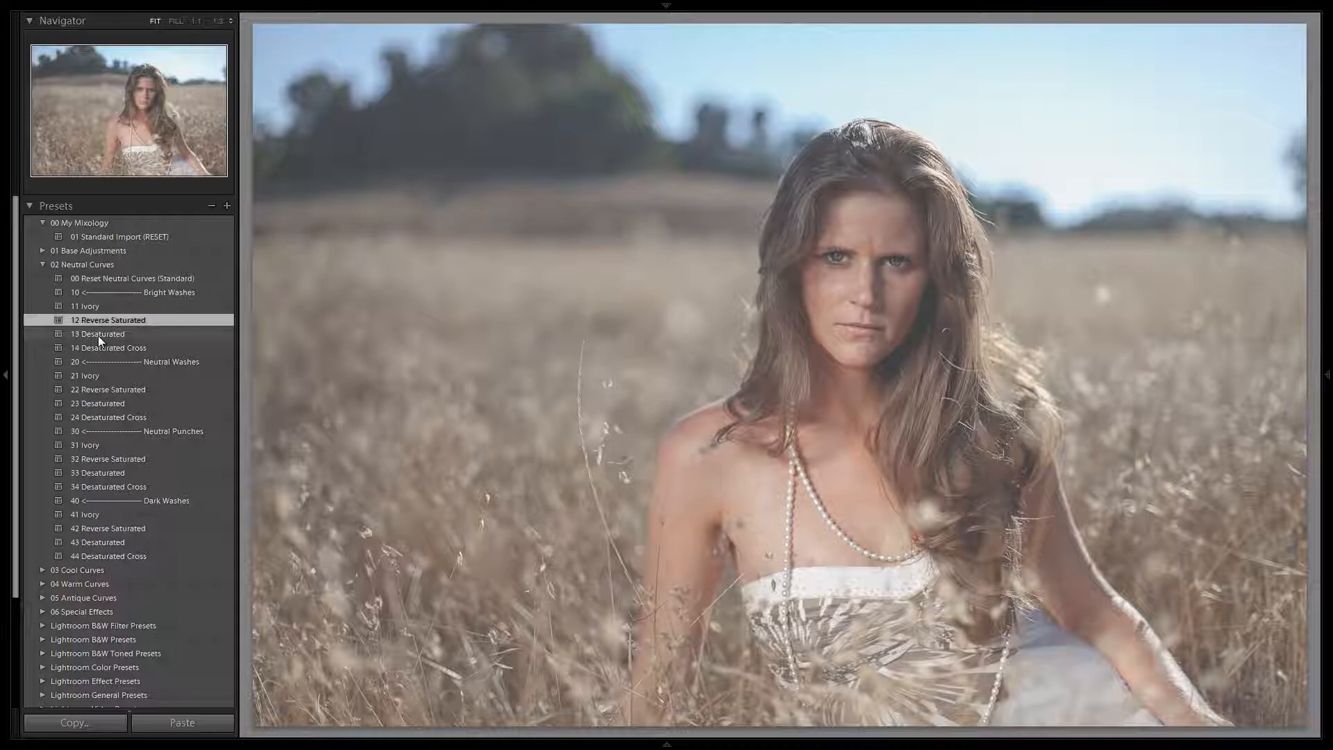
{"action": "left_click", "coordinate": [97, 336]}
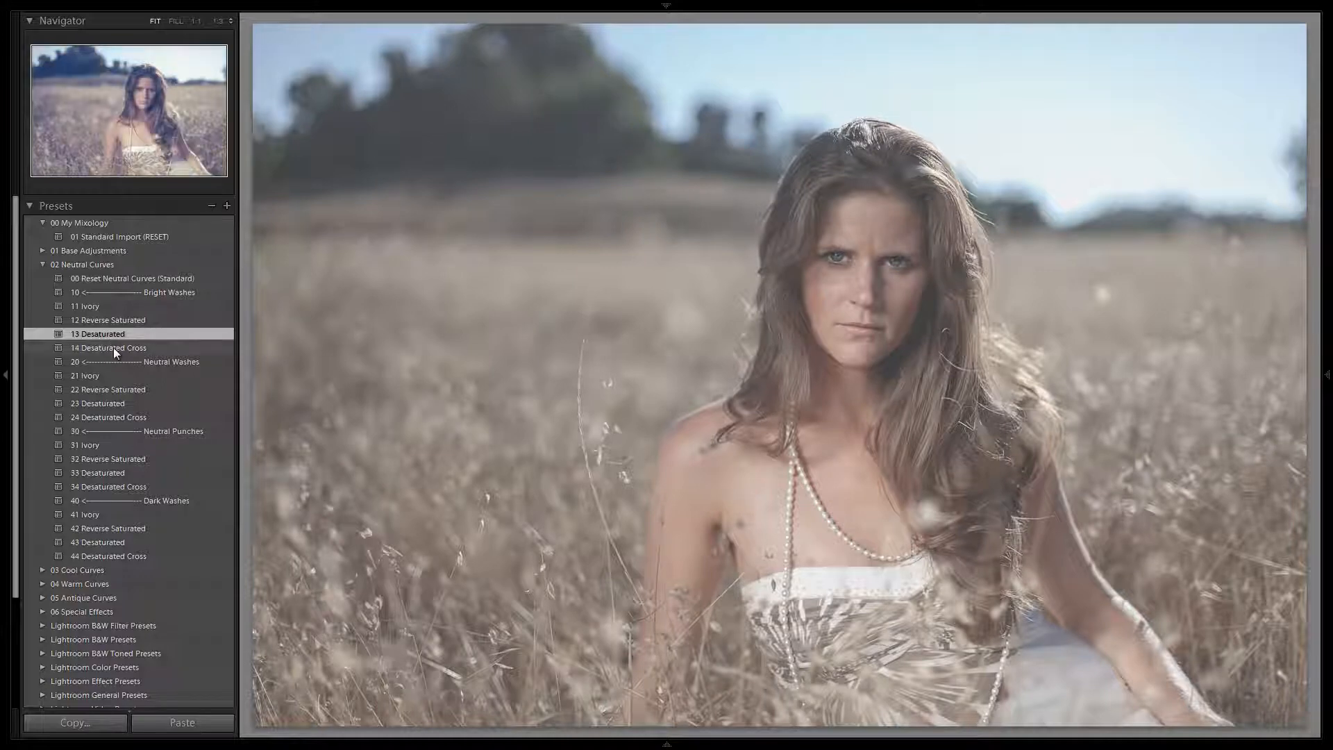
{"action": "left_click", "coordinate": [114, 349]}
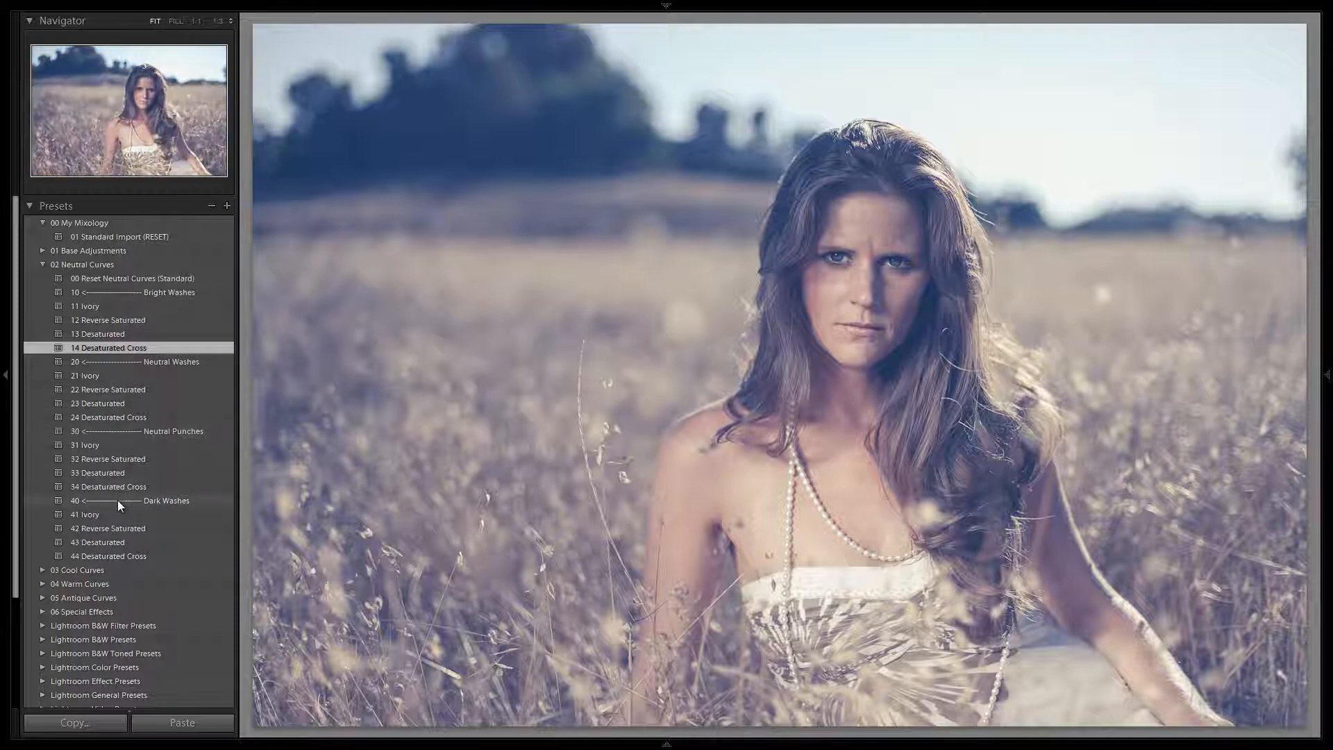
Try the Neutral Washes presets 21 Ivory, 22 Reverse Saturated, 23 Desaturated and 24 Desaturated Cross on the photo.
{"action": "left_click", "coordinate": [114, 381]}
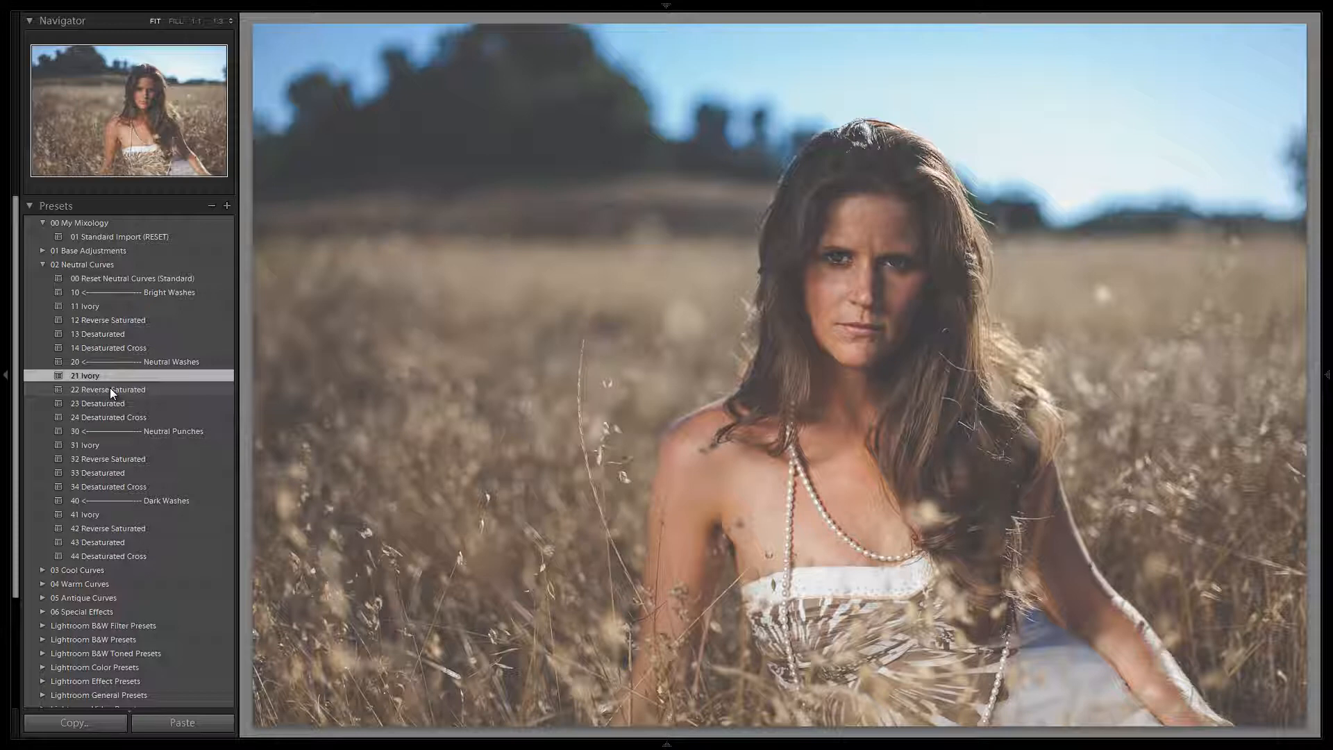
{"action": "left_click", "coordinate": [109, 390]}
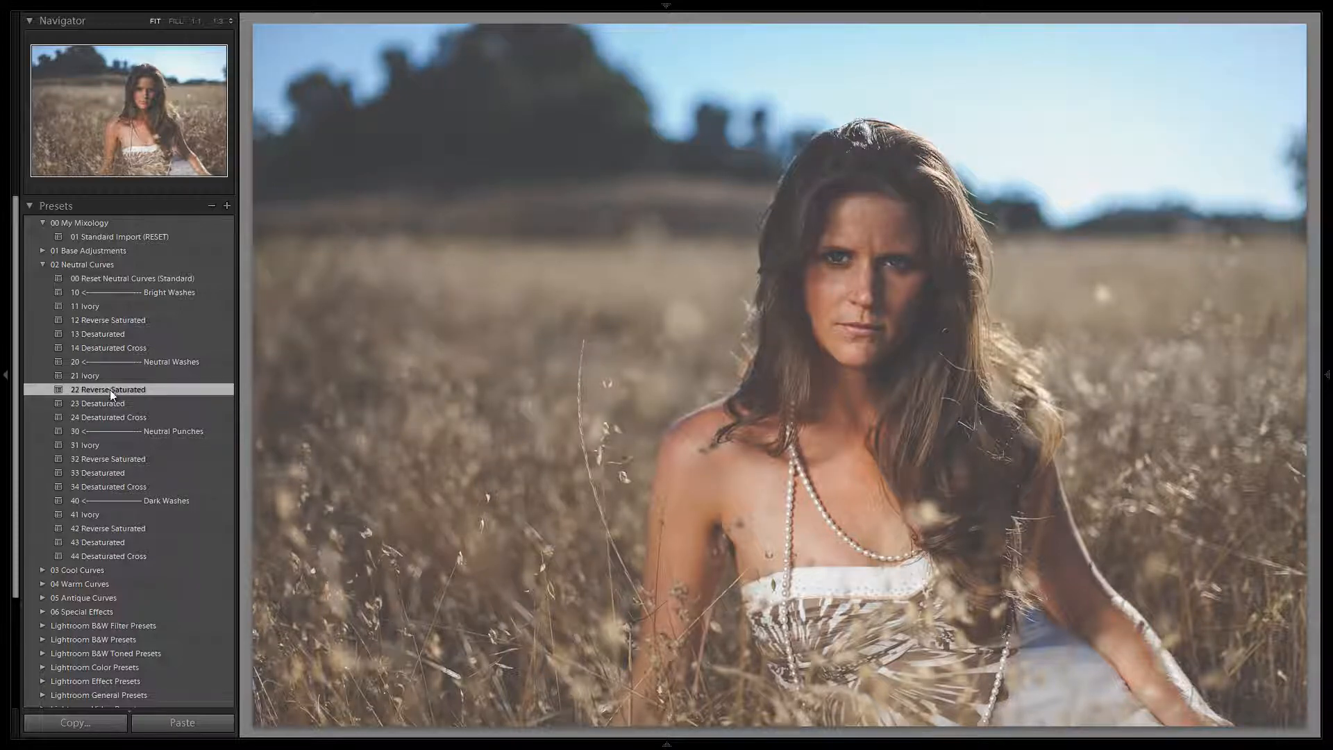
{"action": "left_click", "coordinate": [112, 402]}
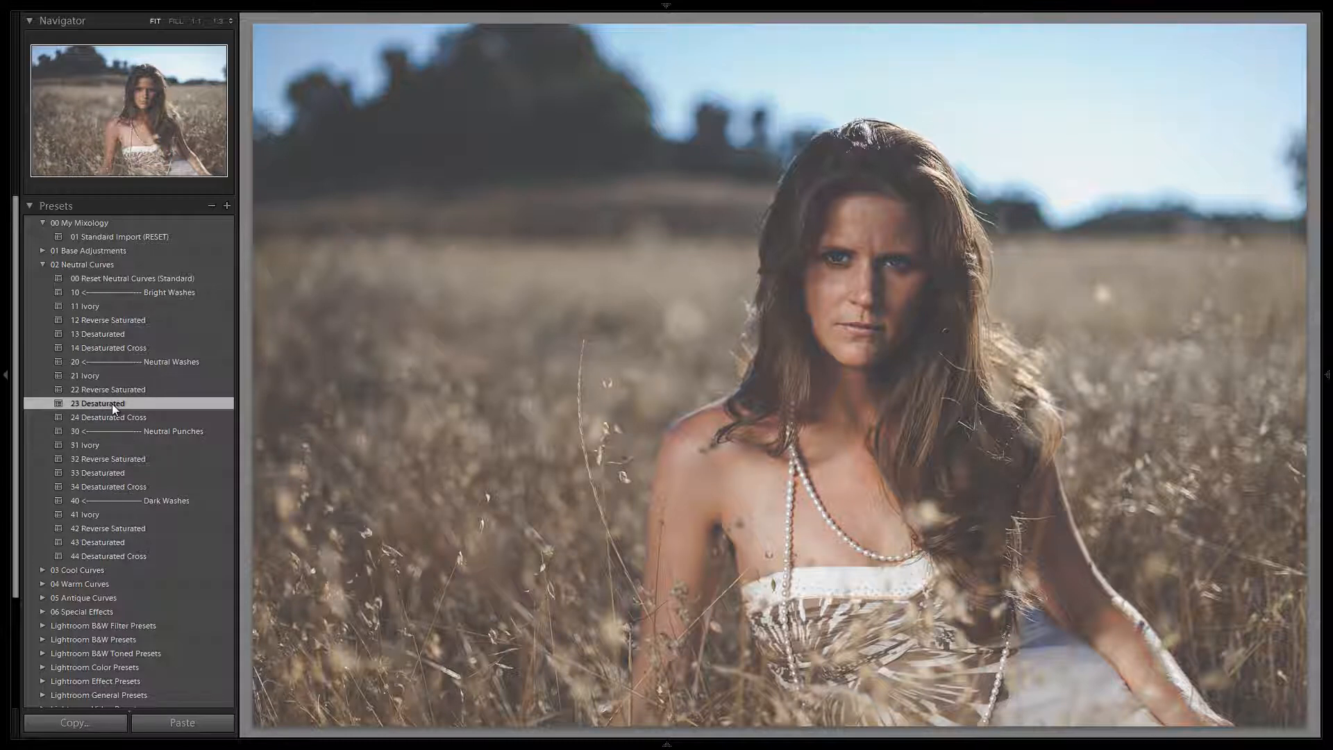
{"action": "left_click", "coordinate": [111, 414]}
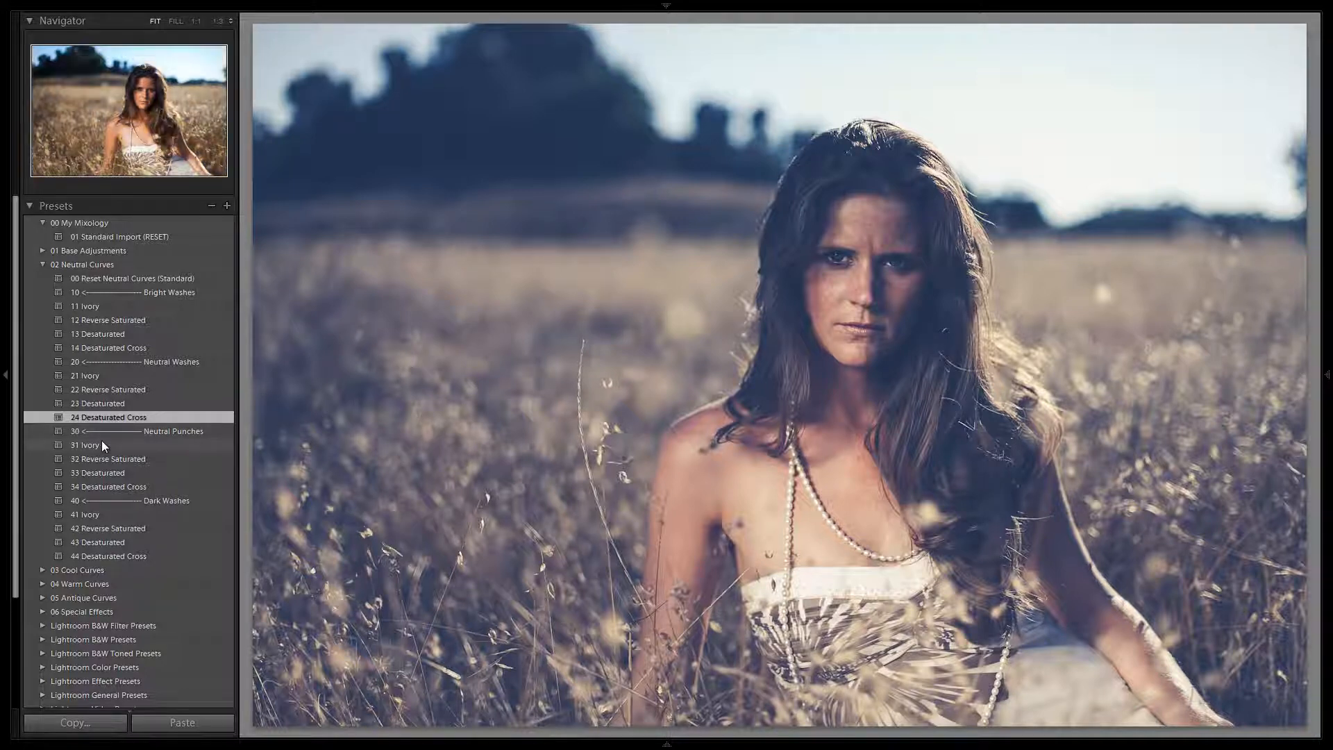
Try the Neutral Punches presets of the neutral curves on the photo in order, beginning with 31 Ivory.
{"action": "left_click", "coordinate": [102, 443]}
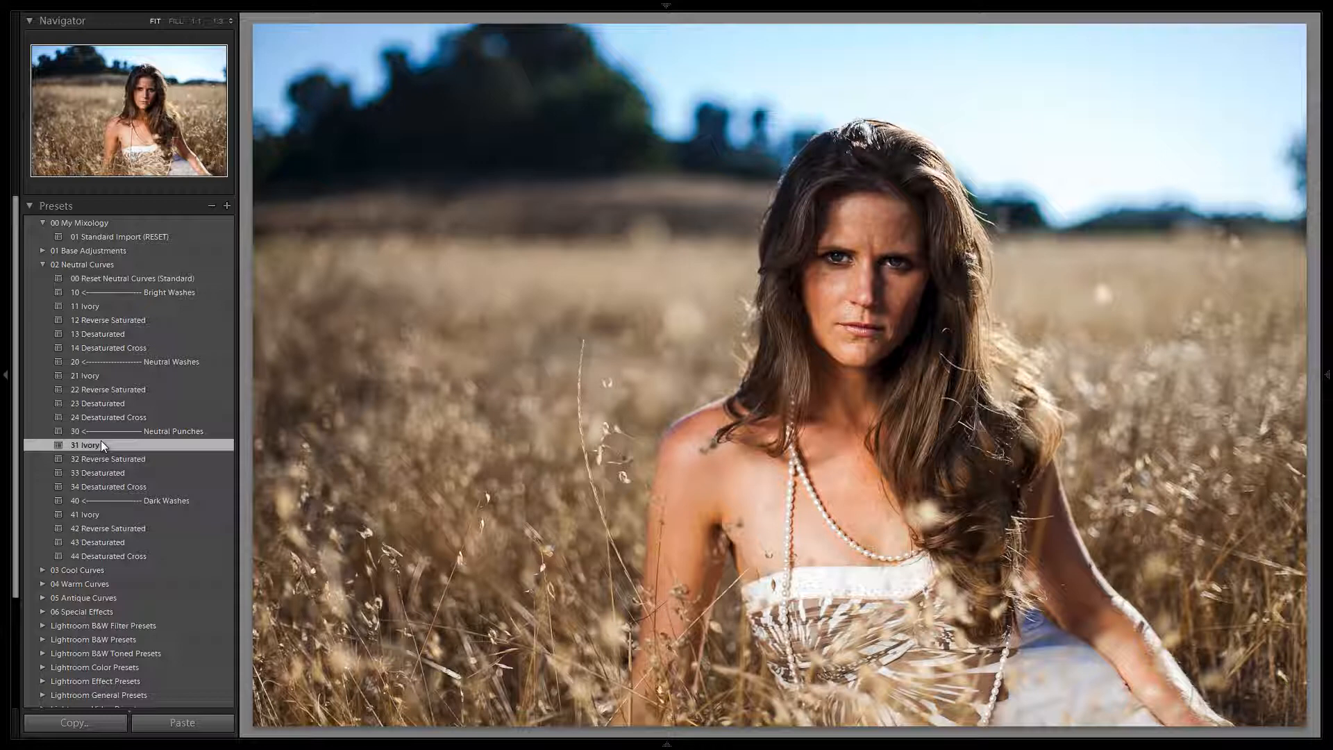
{"action": "left_click", "coordinate": [114, 457]}
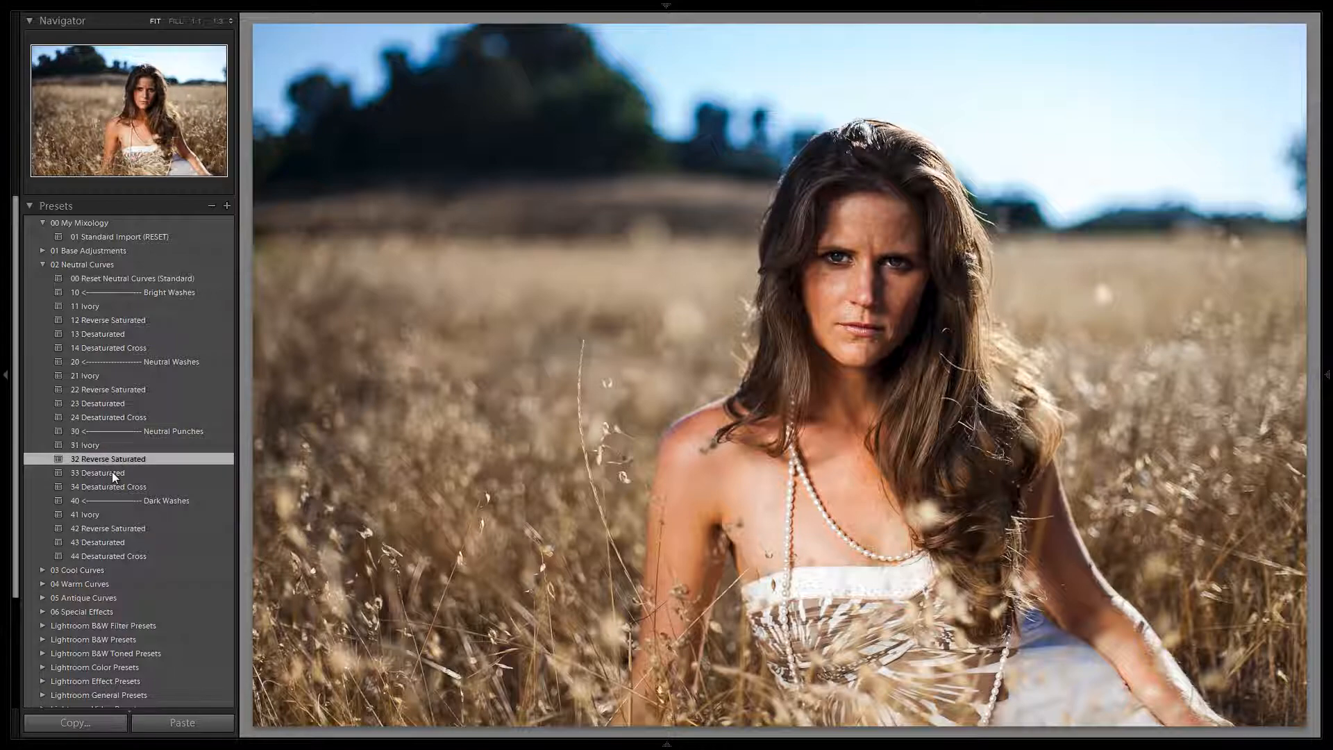
{"action": "left_click", "coordinate": [112, 472]}
{"action": "left_click", "coordinate": [105, 486]}
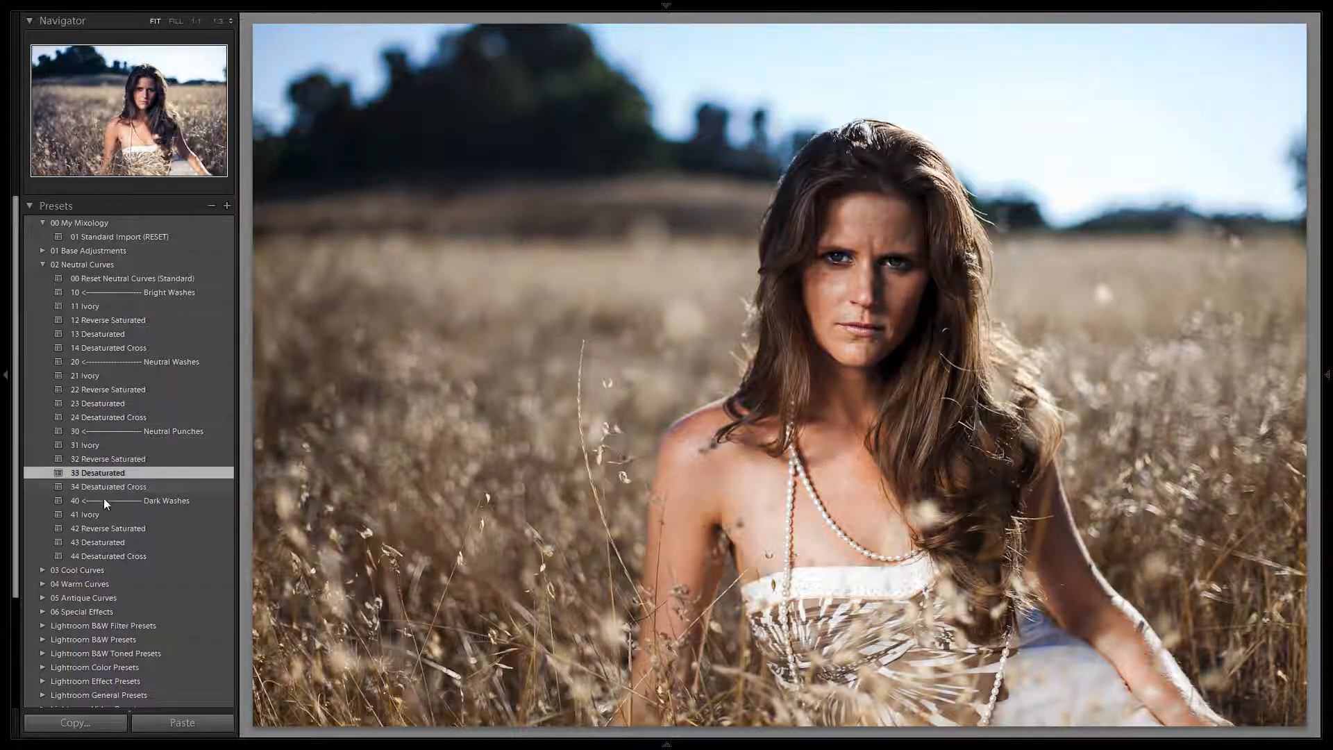
Try the Dark Washes presets 41 Ivory, 42 Reverse Saturated, 43 Desaturated and 44 Desaturated Cross on the photo.
{"action": "left_click", "coordinate": [95, 513]}
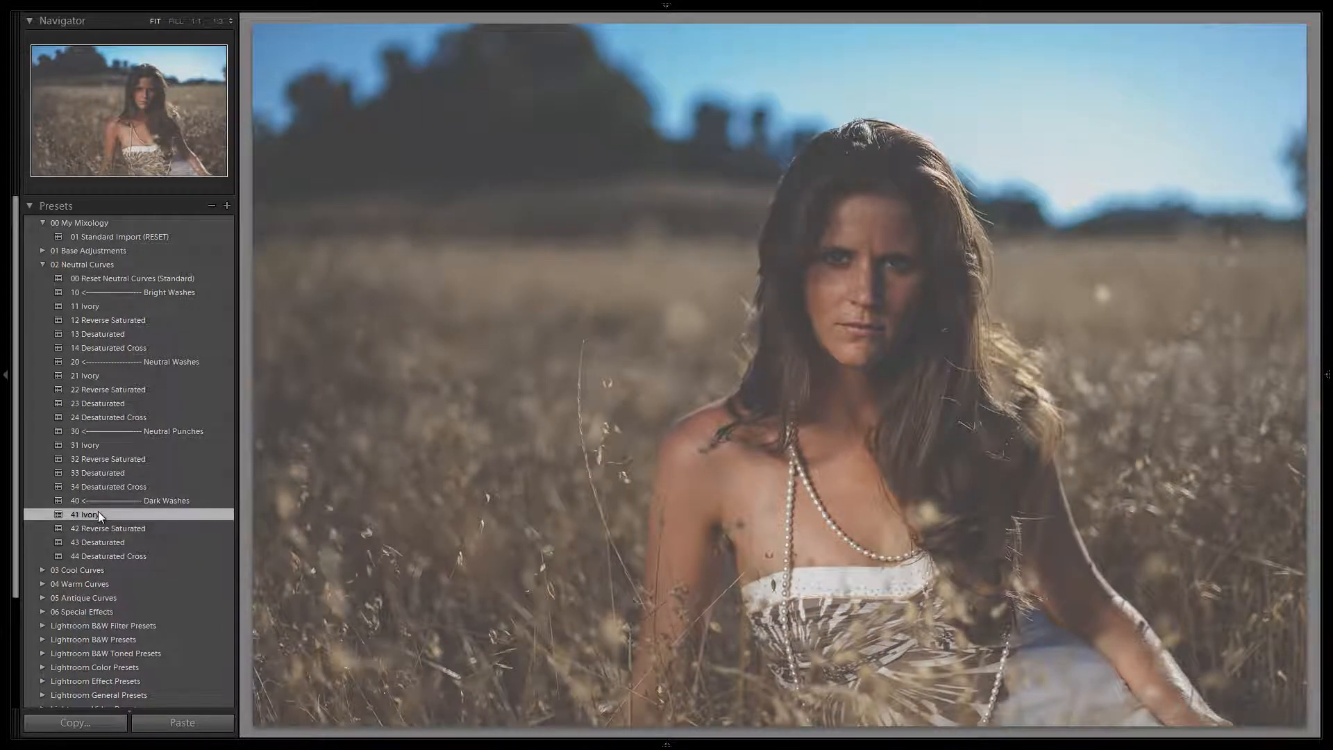
{"action": "left_click", "coordinate": [86, 528]}
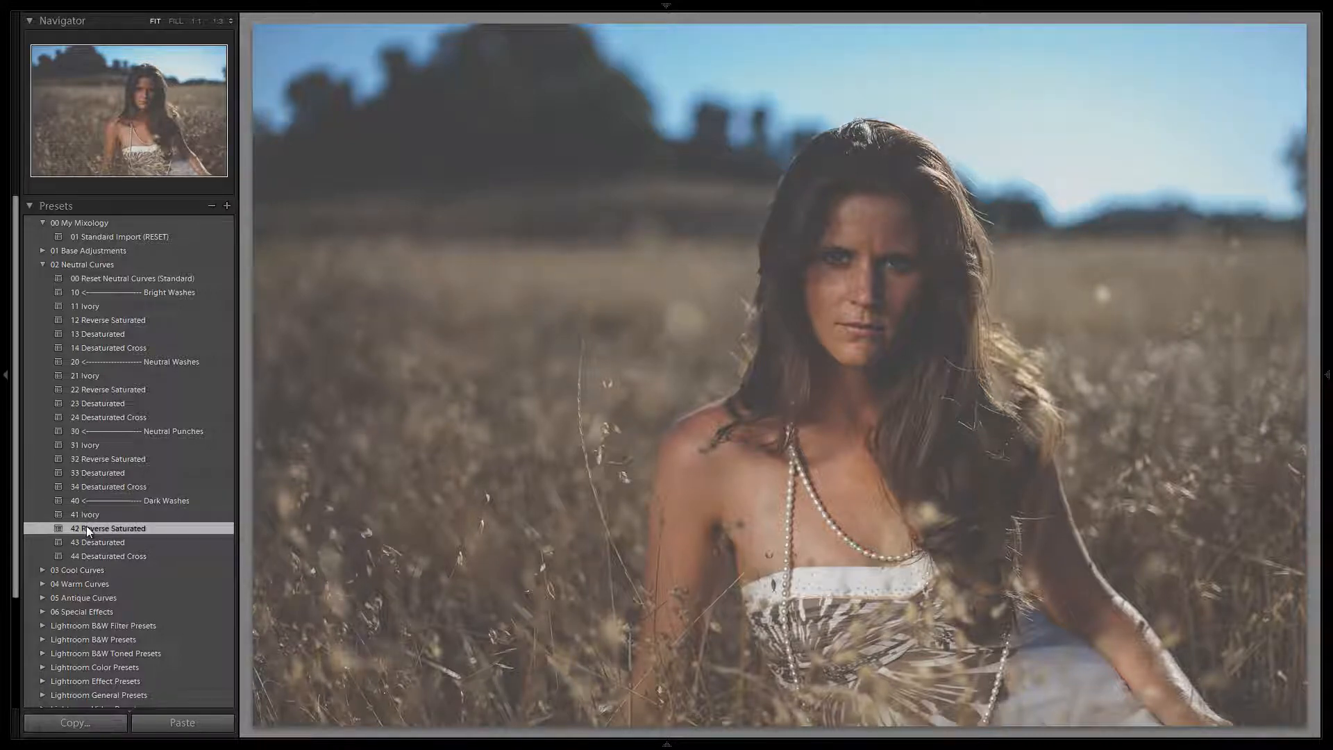
{"action": "left_click", "coordinate": [88, 543]}
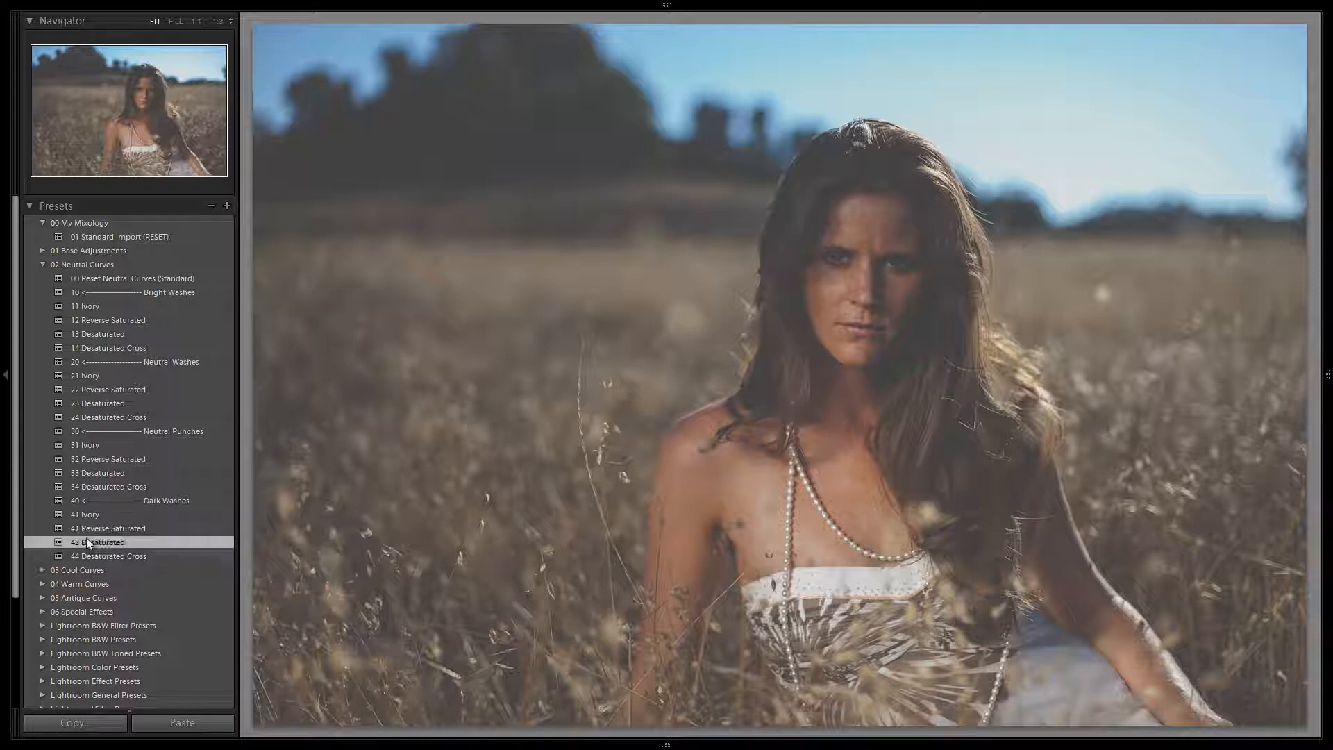
{"action": "left_click", "coordinate": [98, 556]}
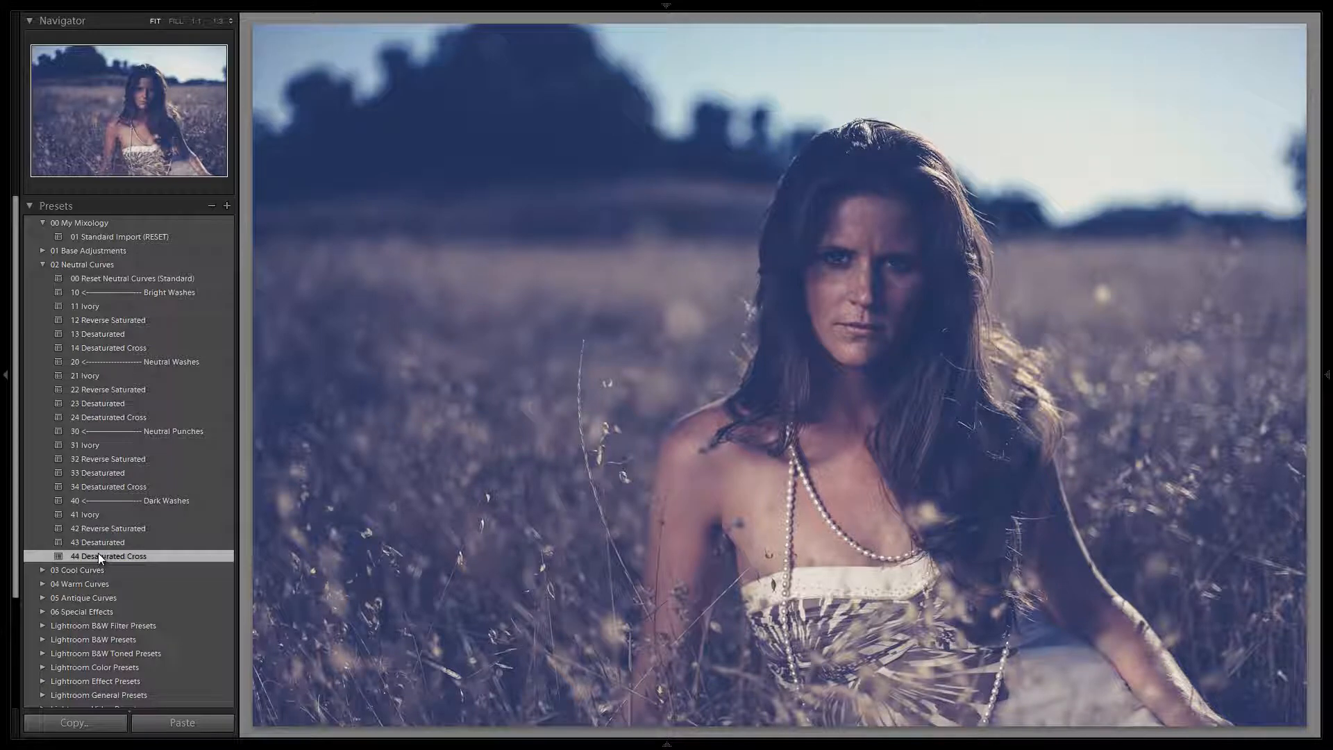
Apply 41 Ivory, try the 06 Lighten +1 Stop base adjustment on it, and return the exposure to 04 Neutral +0 Stop.
{"action": "left_click", "coordinate": [115, 517]}
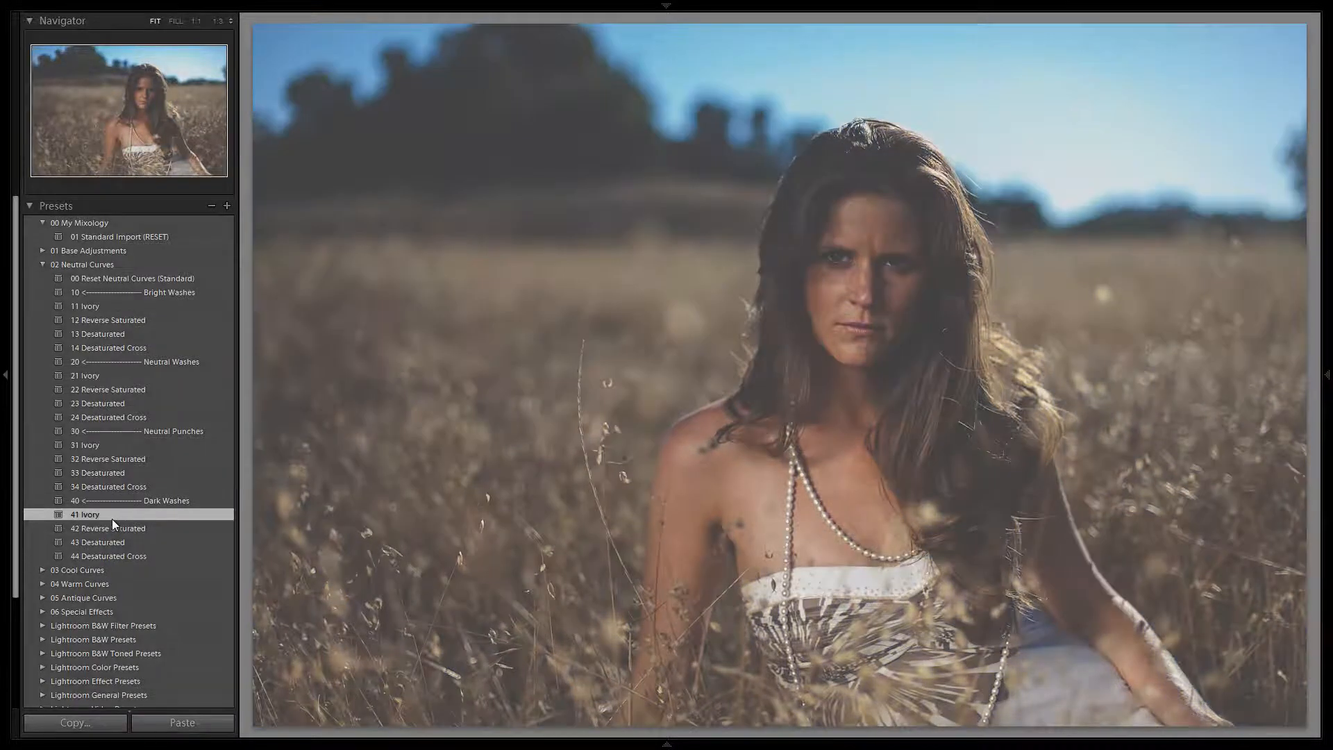
{"action": "left_click", "coordinate": [42, 251]}
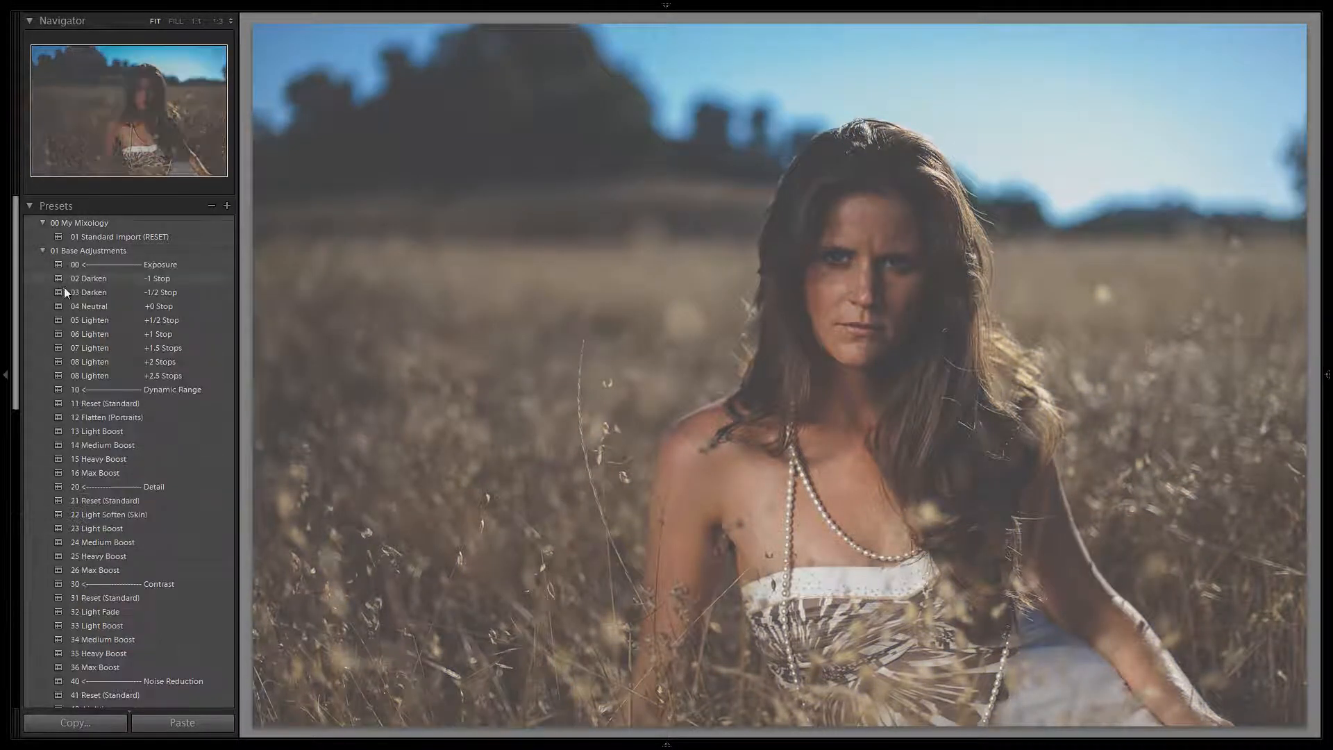
{"action": "left_click", "coordinate": [94, 332]}
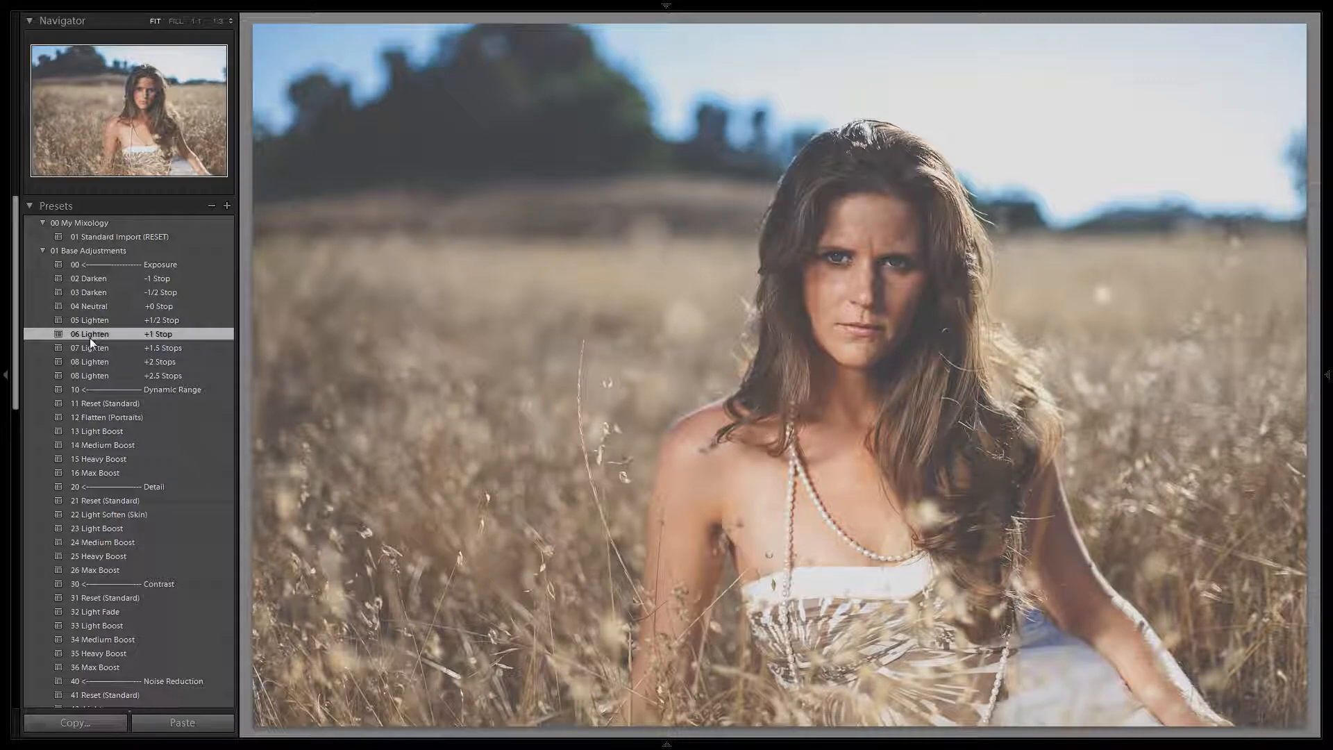
{"action": "left_click", "coordinate": [118, 306]}
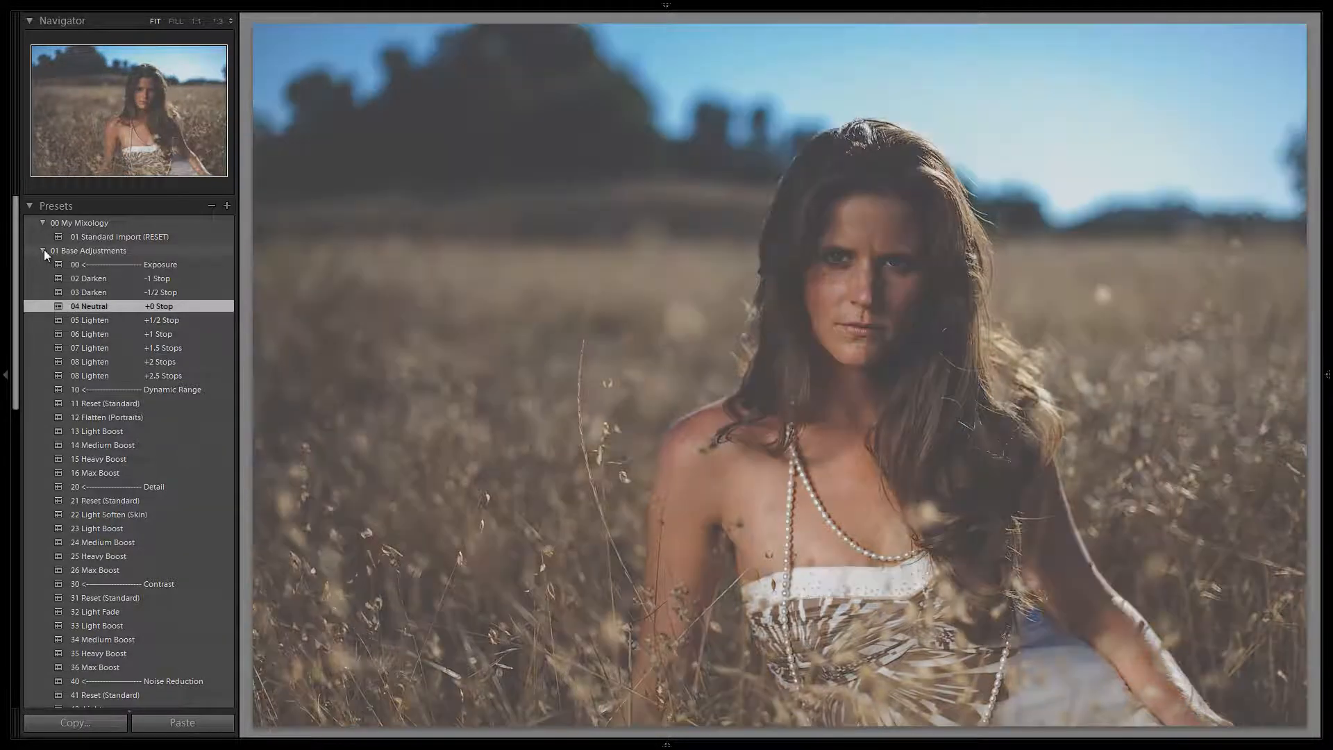
{"action": "left_click", "coordinate": [43, 250]}
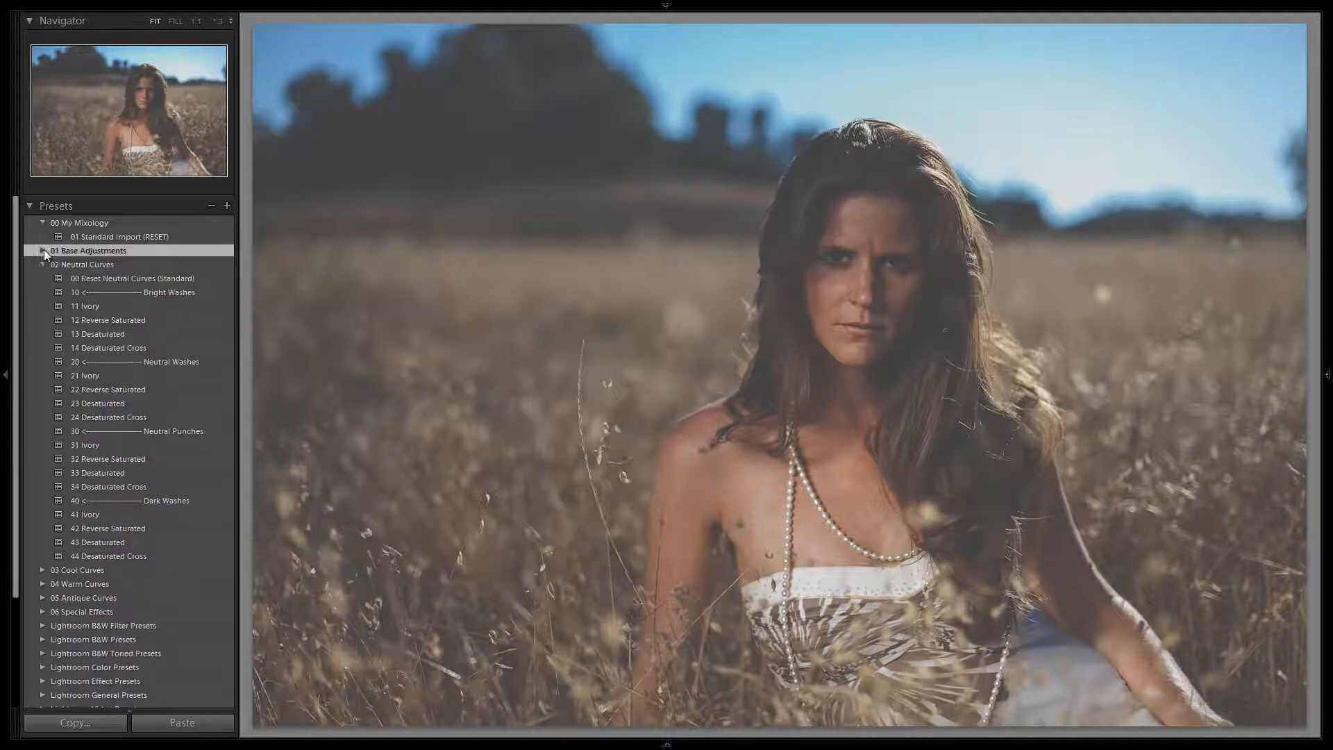
Reset the neutral curves to standard and try the cool Bright Washes presets 11 Teal, 12 Azure and 13 Violet on the photo.
{"action": "left_click", "coordinate": [76, 278]}
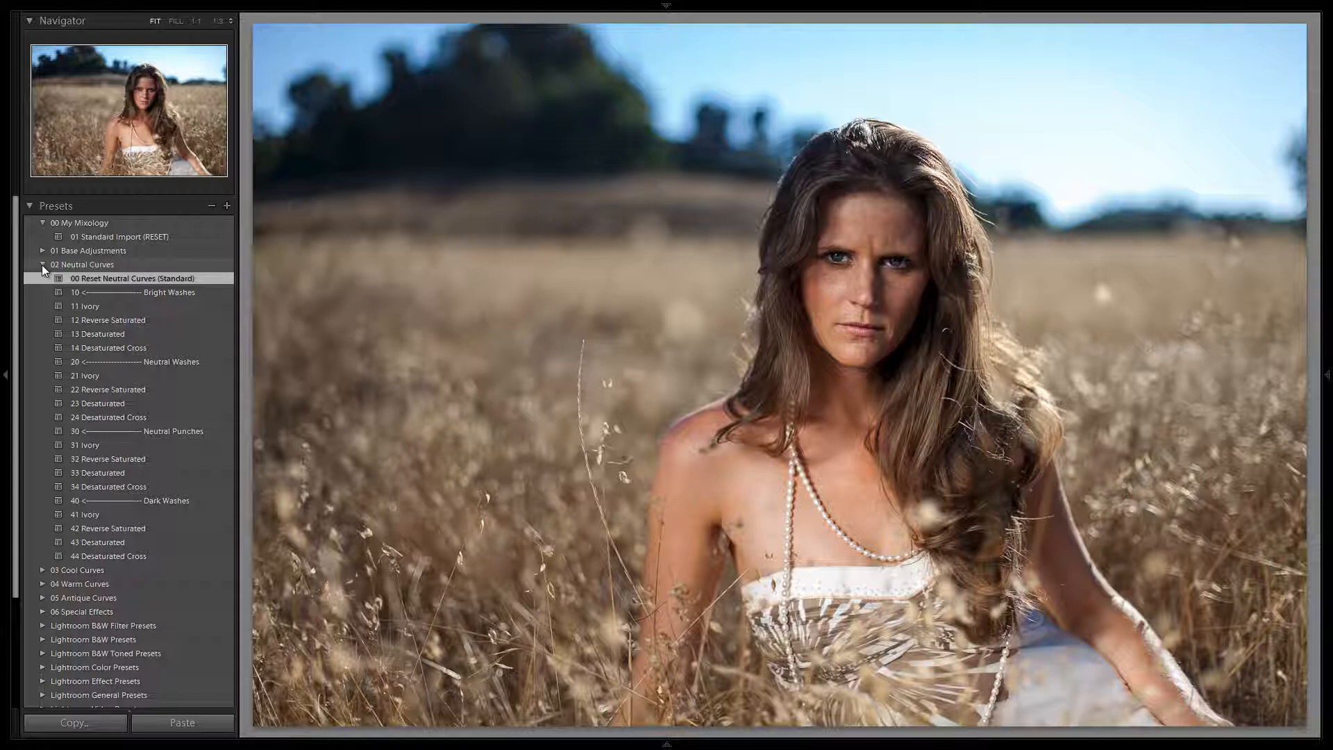
{"action": "left_click", "coordinate": [41, 265]}
{"action": "left_click", "coordinate": [42, 278]}
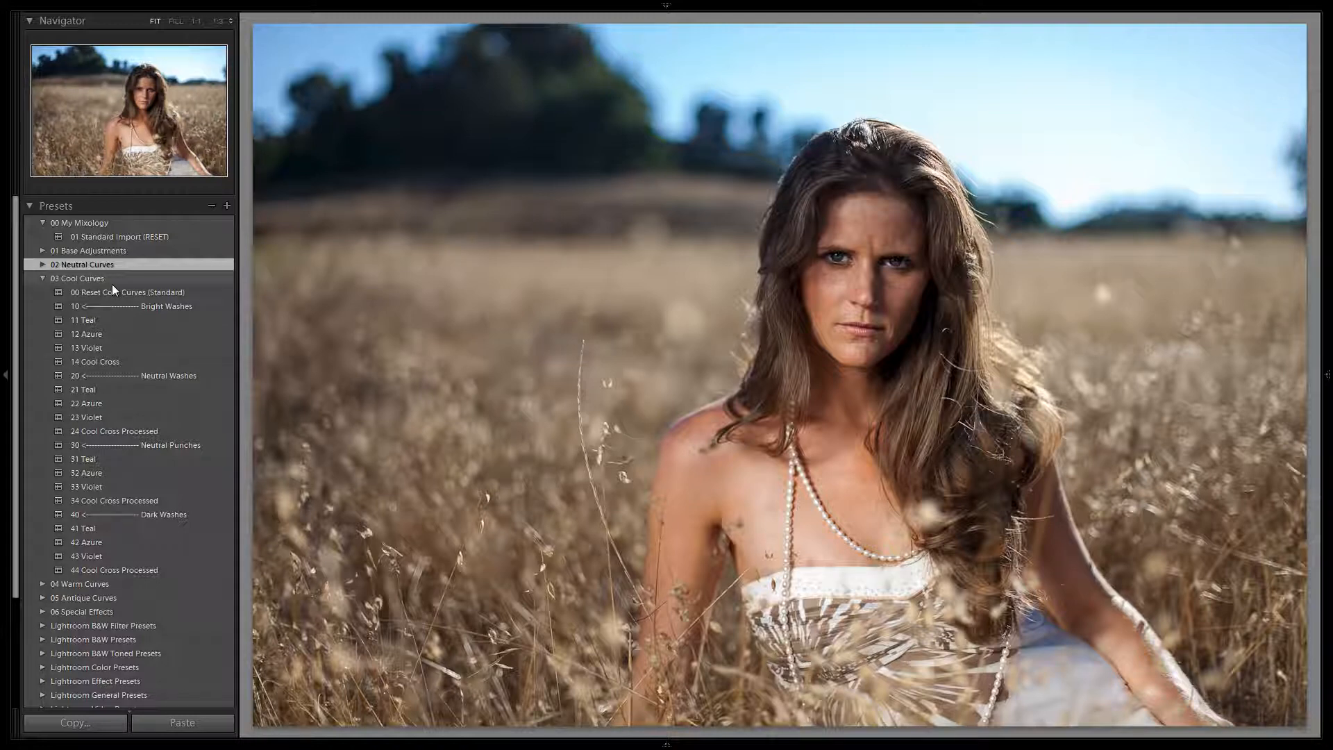
{"action": "left_click", "coordinate": [106, 319]}
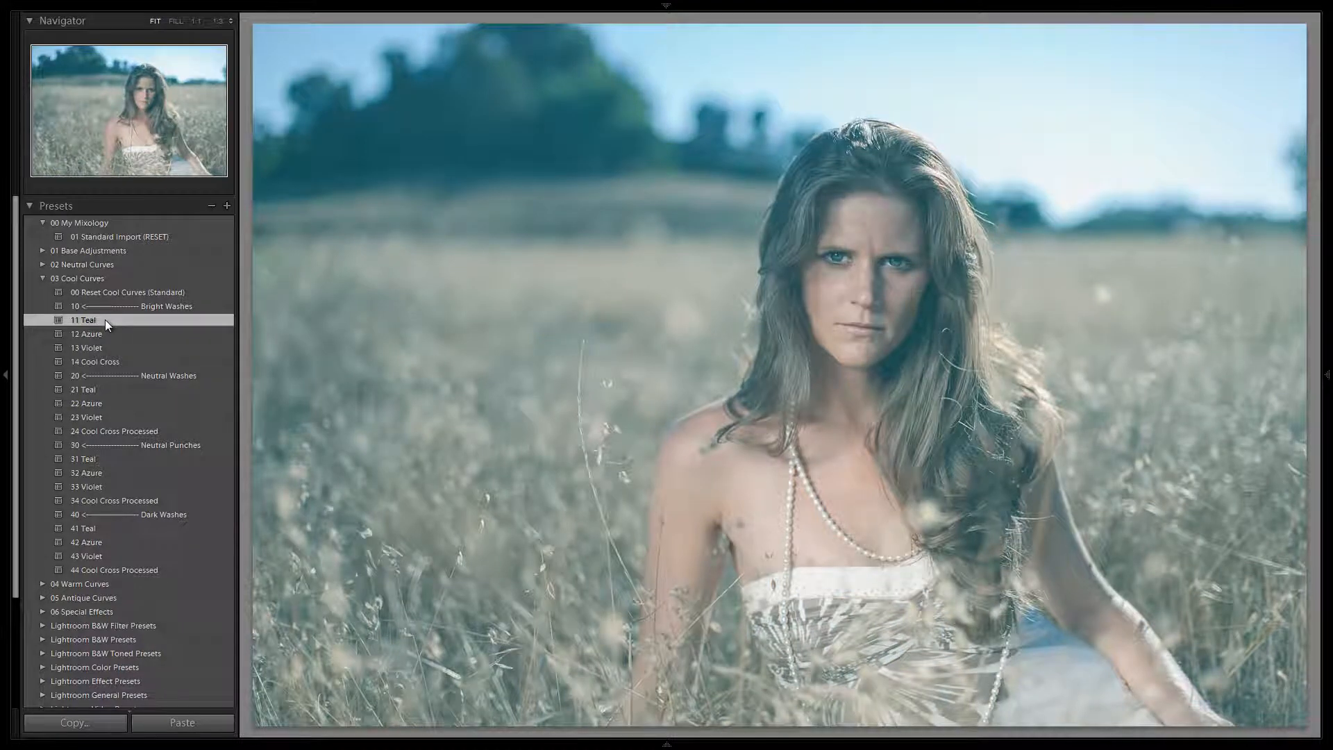
{"action": "left_click", "coordinate": [111, 334]}
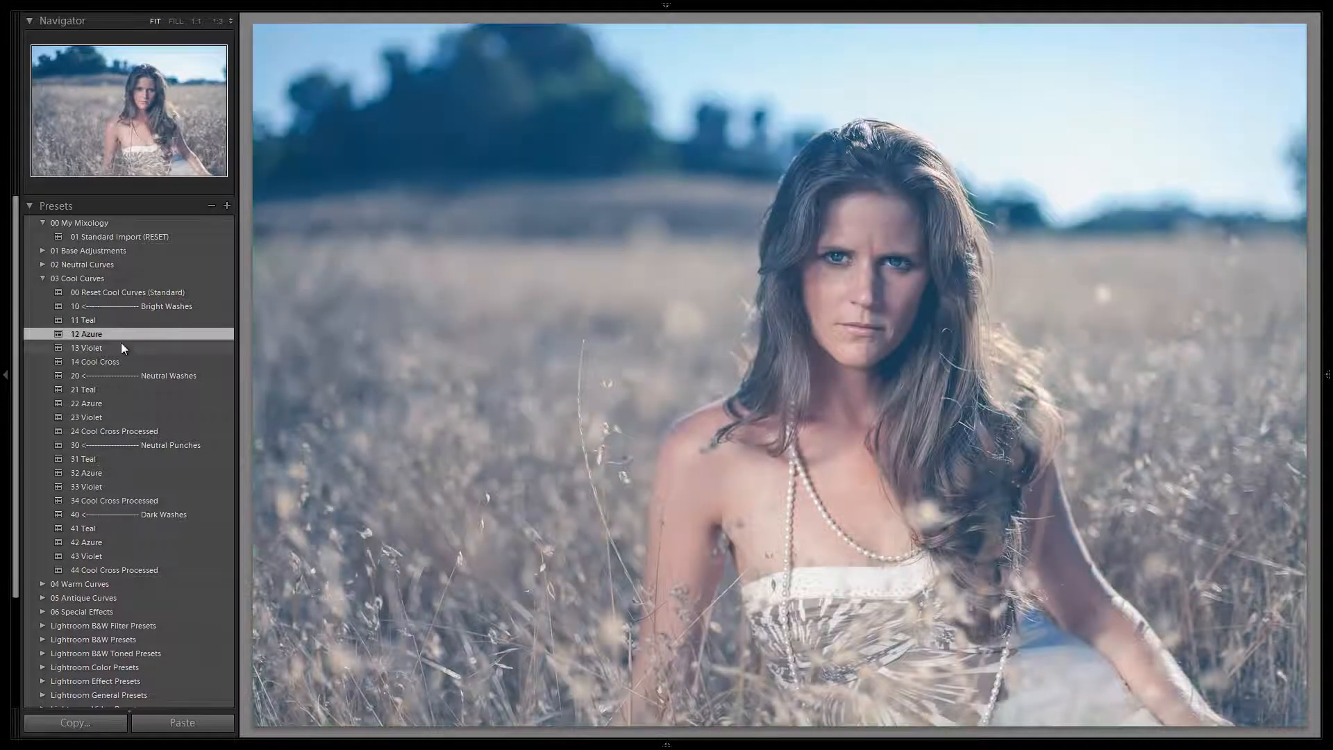
{"action": "left_click", "coordinate": [116, 347]}
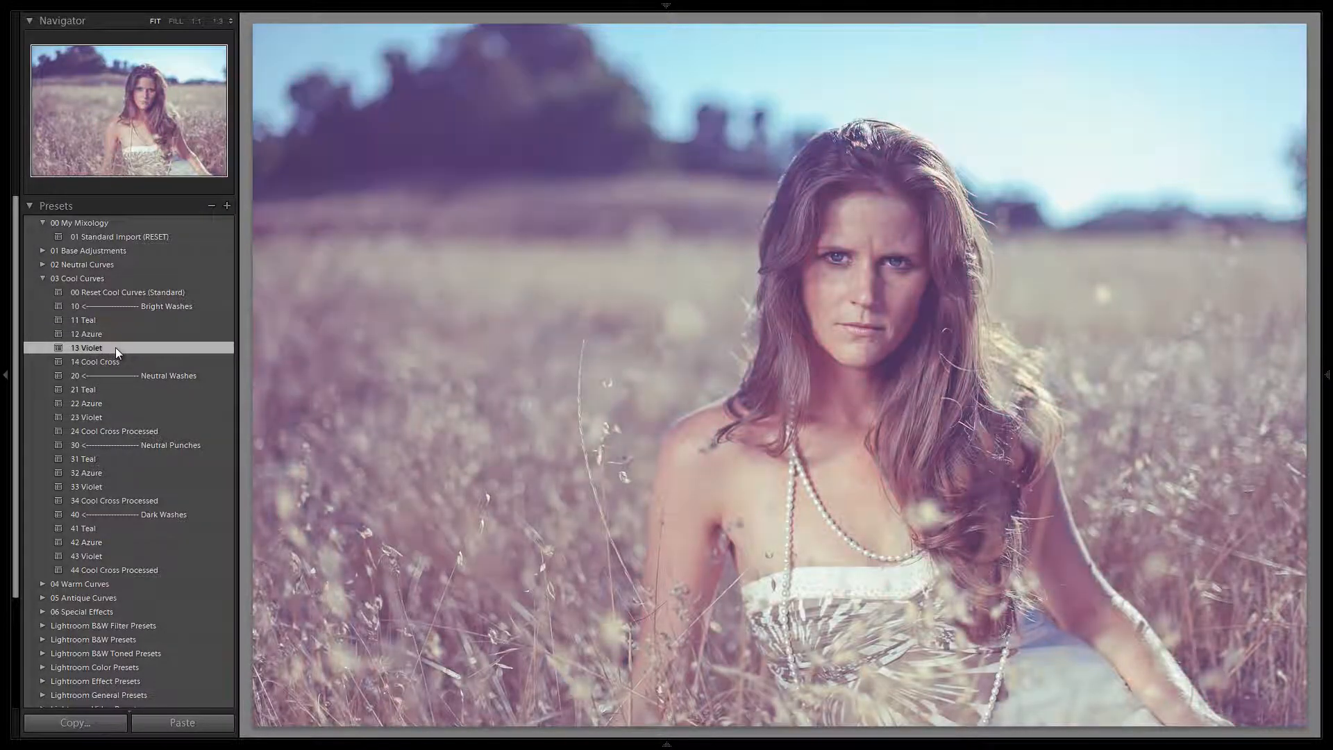
Try the Neutral Washes presets 21 Teal, 22 Azure and 23 Violet of the cool curves on the photo.
{"action": "left_click", "coordinate": [102, 386]}
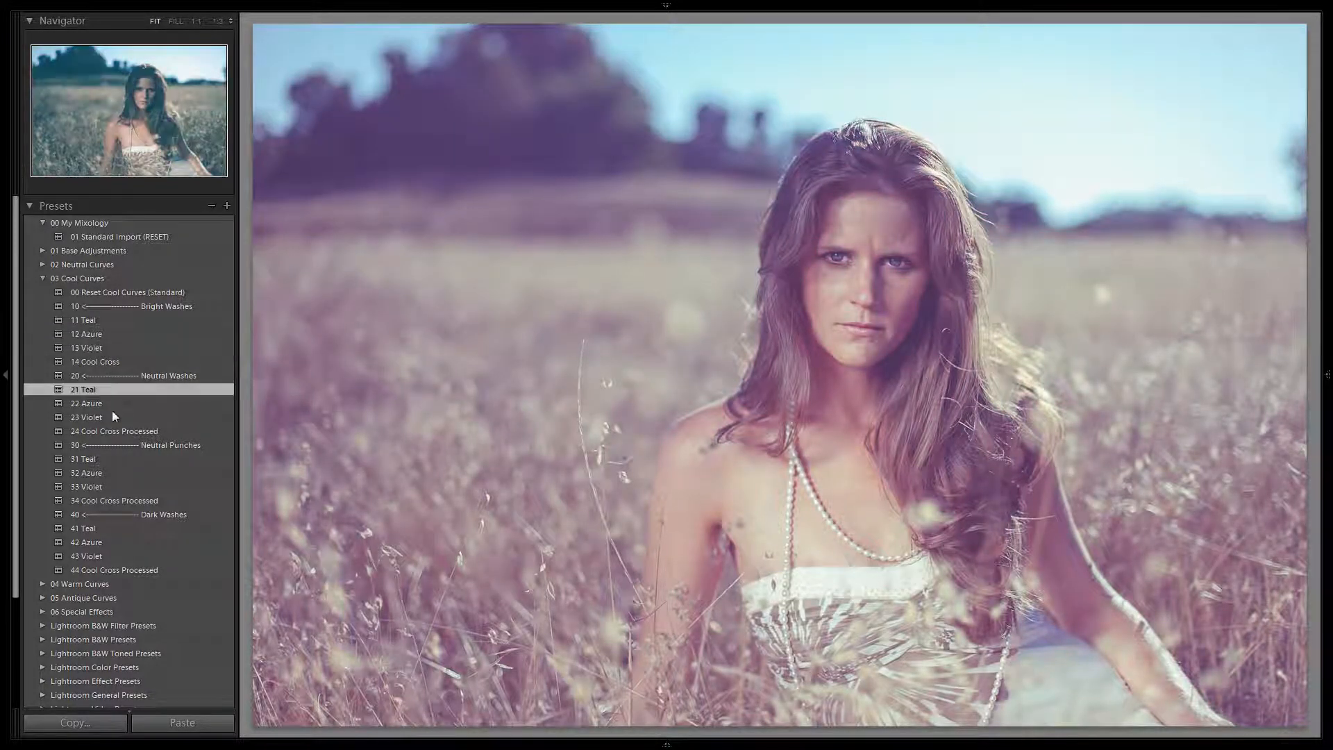
{"action": "left_click", "coordinate": [119, 405]}
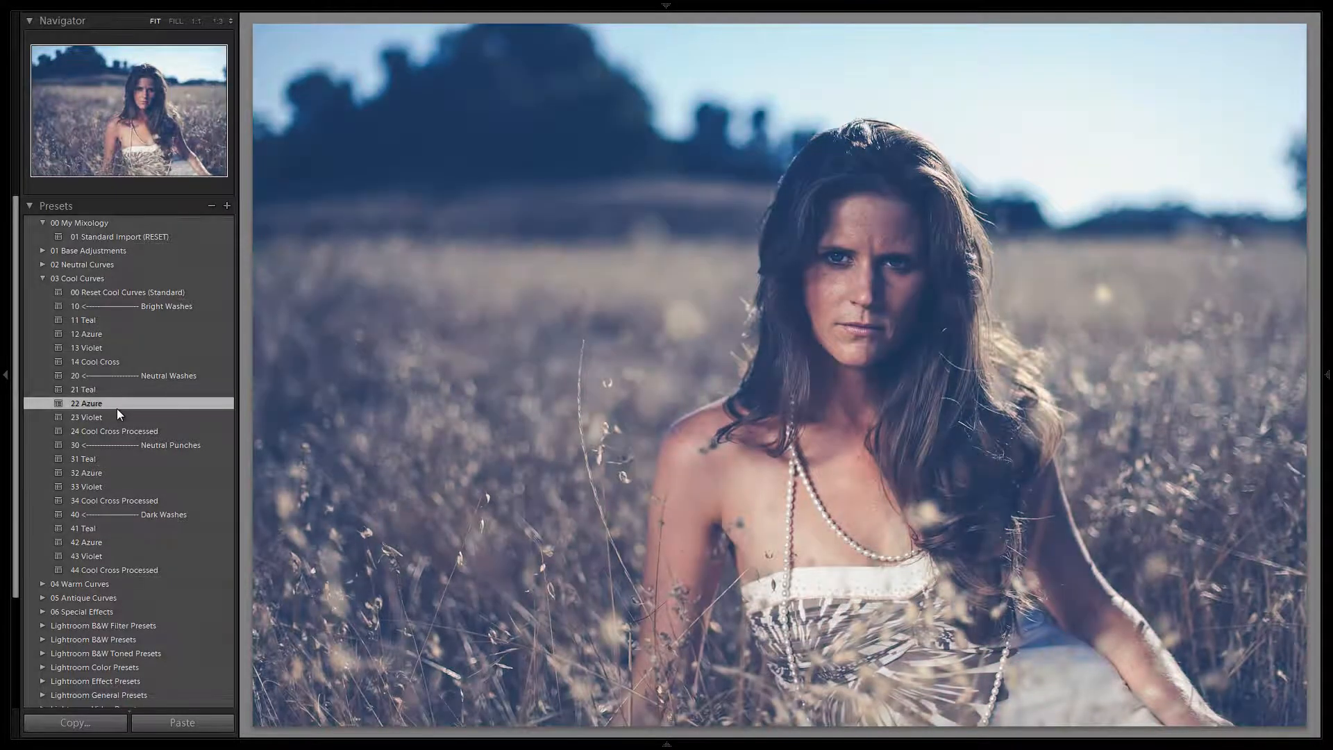
{"action": "left_click", "coordinate": [114, 412]}
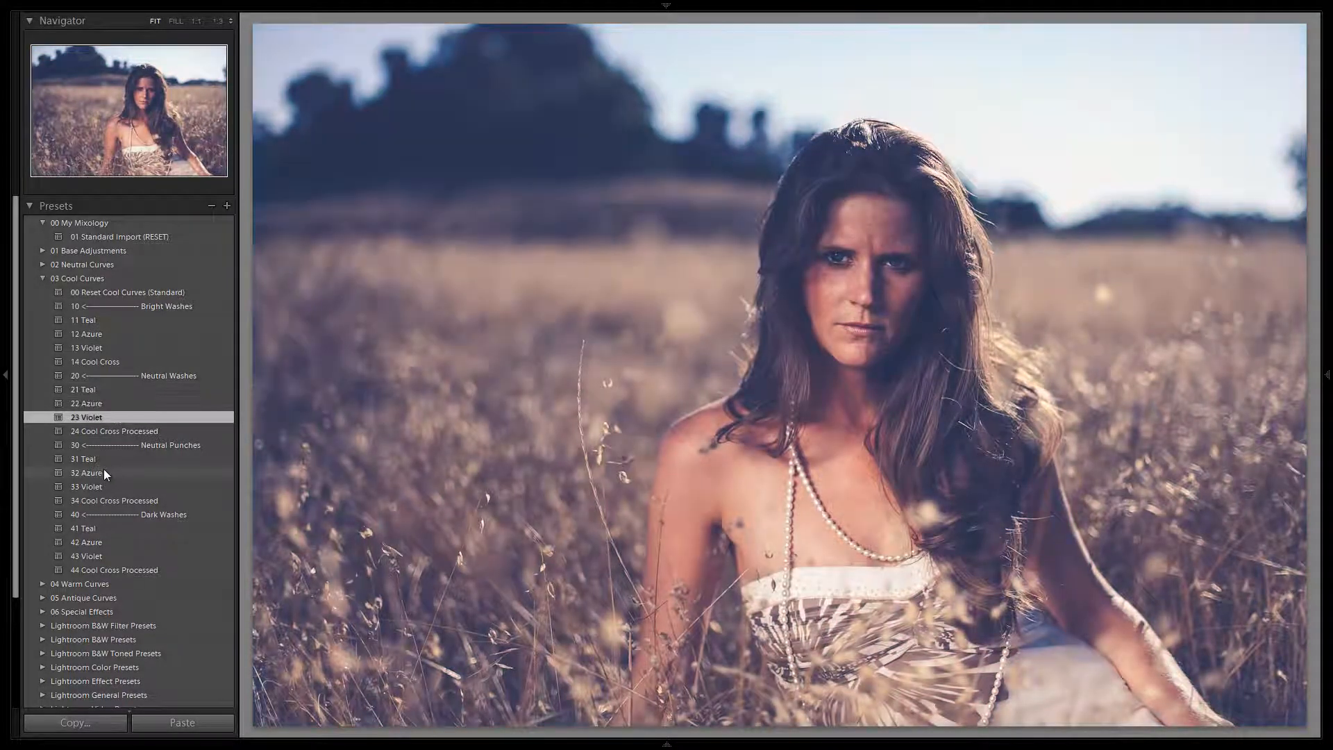
Try the Bright Washes preset 12 Apricot of the warm curves and reset the warm curves to standard.
{"action": "left_click", "coordinate": [42, 278]}
{"action": "left_click", "coordinate": [42, 291]}
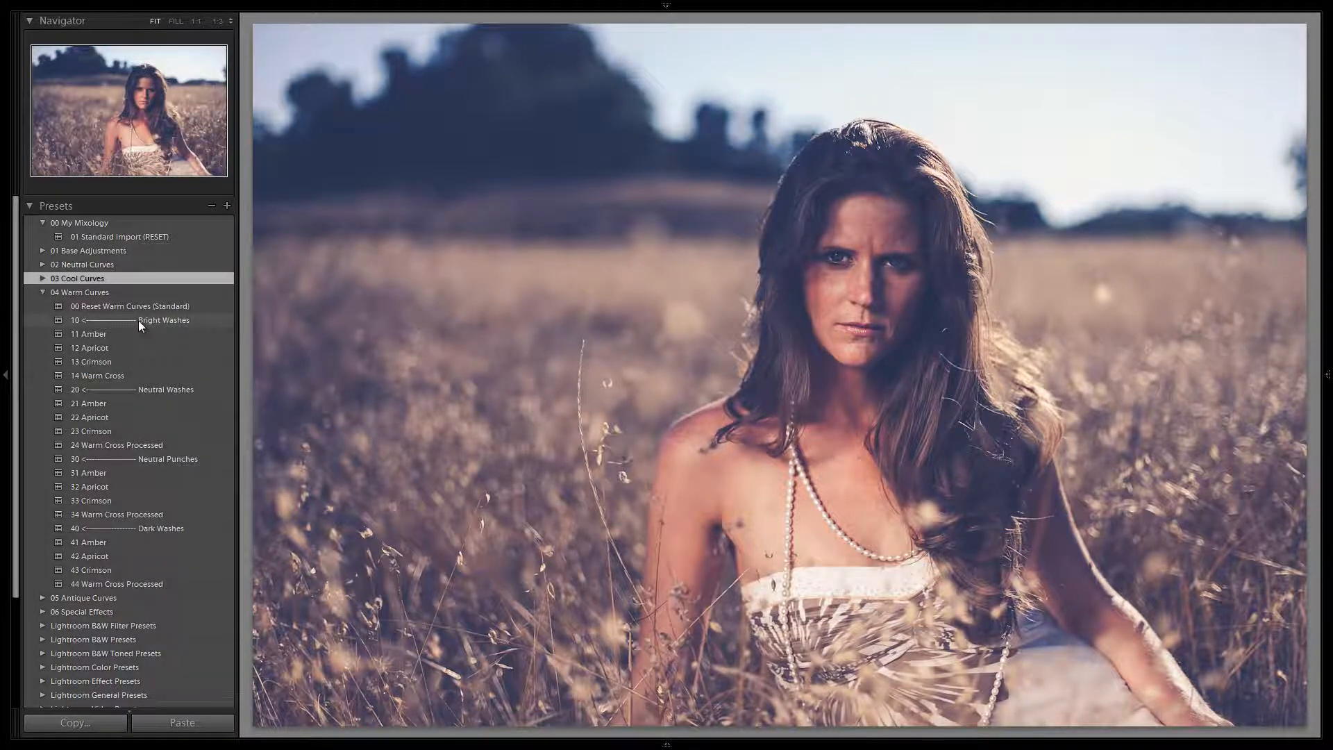
{"action": "left_click", "coordinate": [121, 347]}
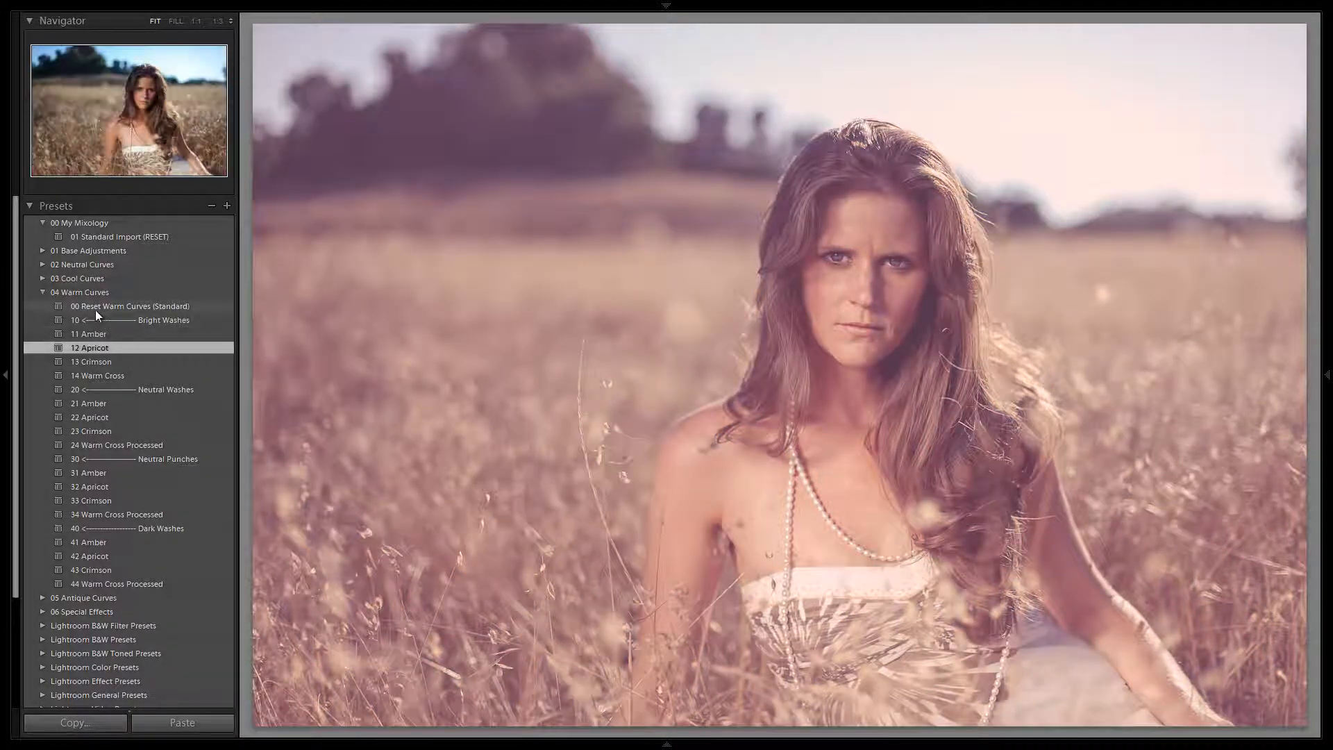
{"action": "left_click", "coordinate": [94, 310]}
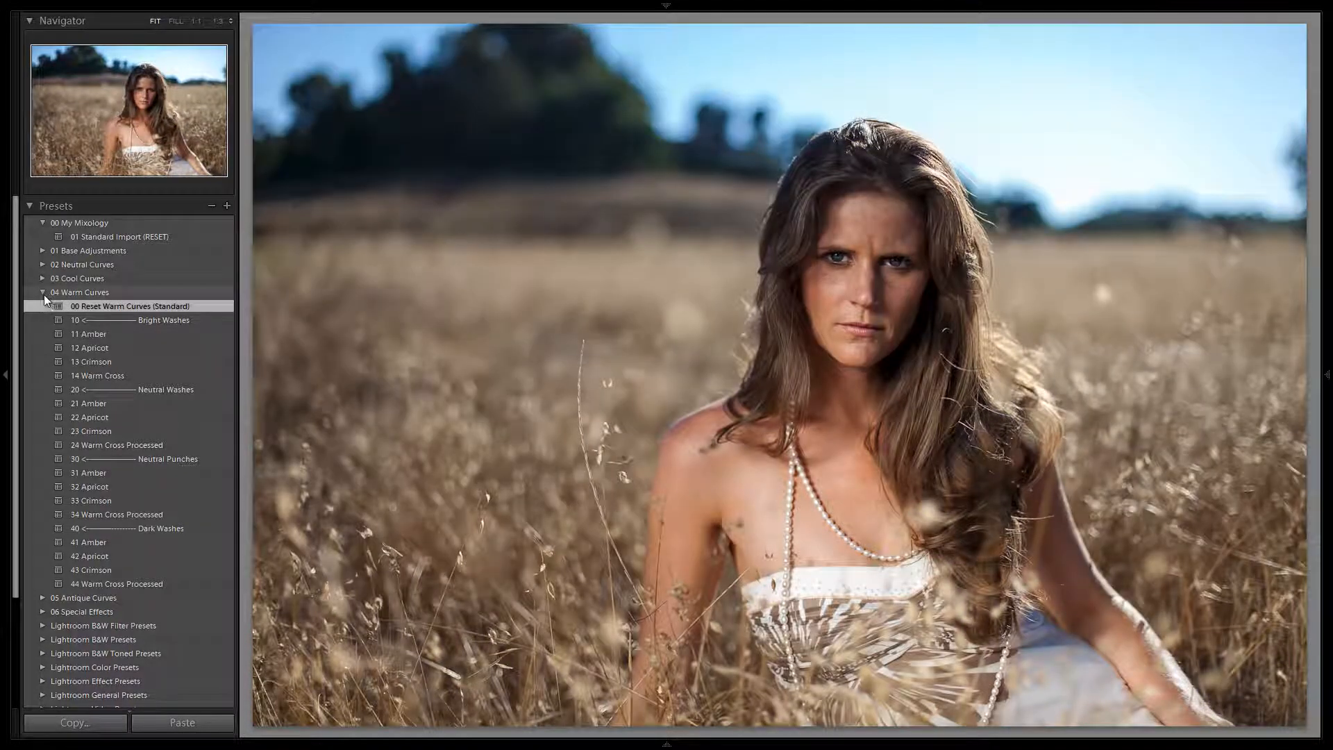
Apply the Neutral Washes preset 24 Warm Cross Processed from the warm curves to the photo.
{"action": "left_click", "coordinate": [43, 292]}
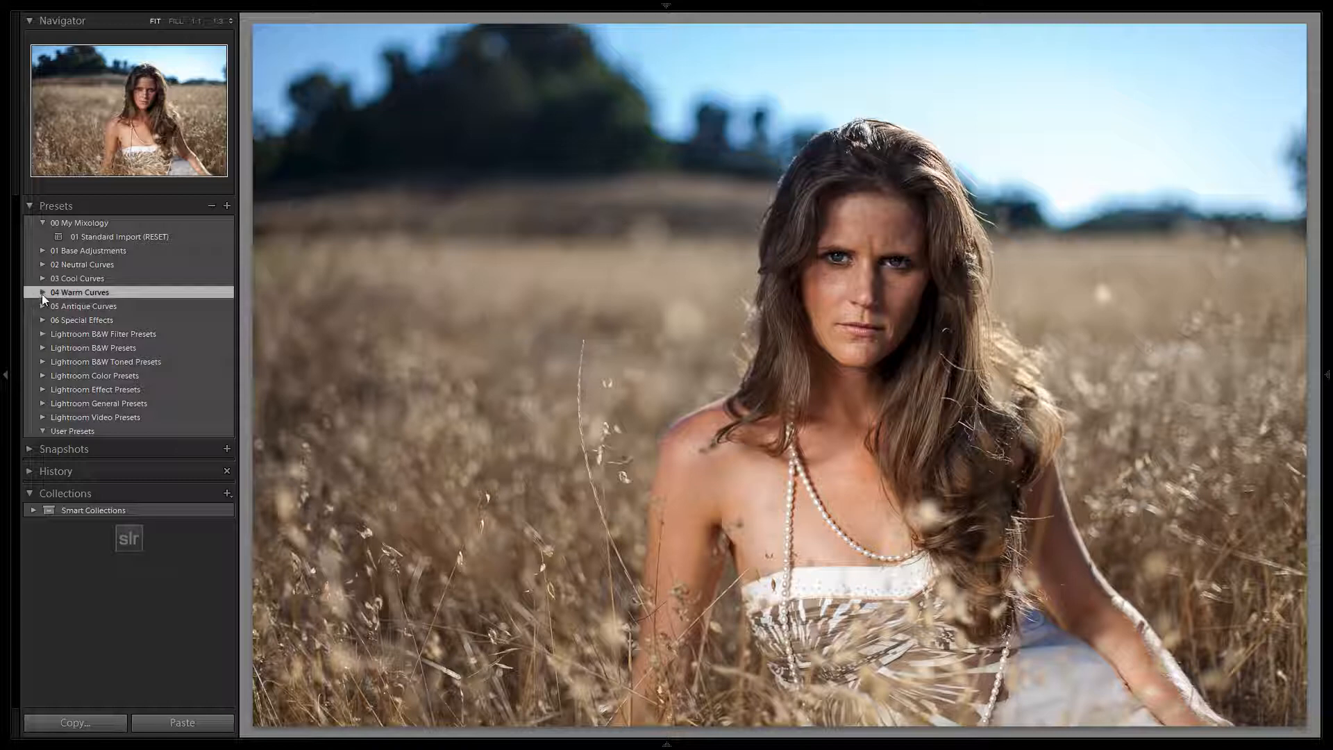
{"action": "left_click", "coordinate": [41, 293]}
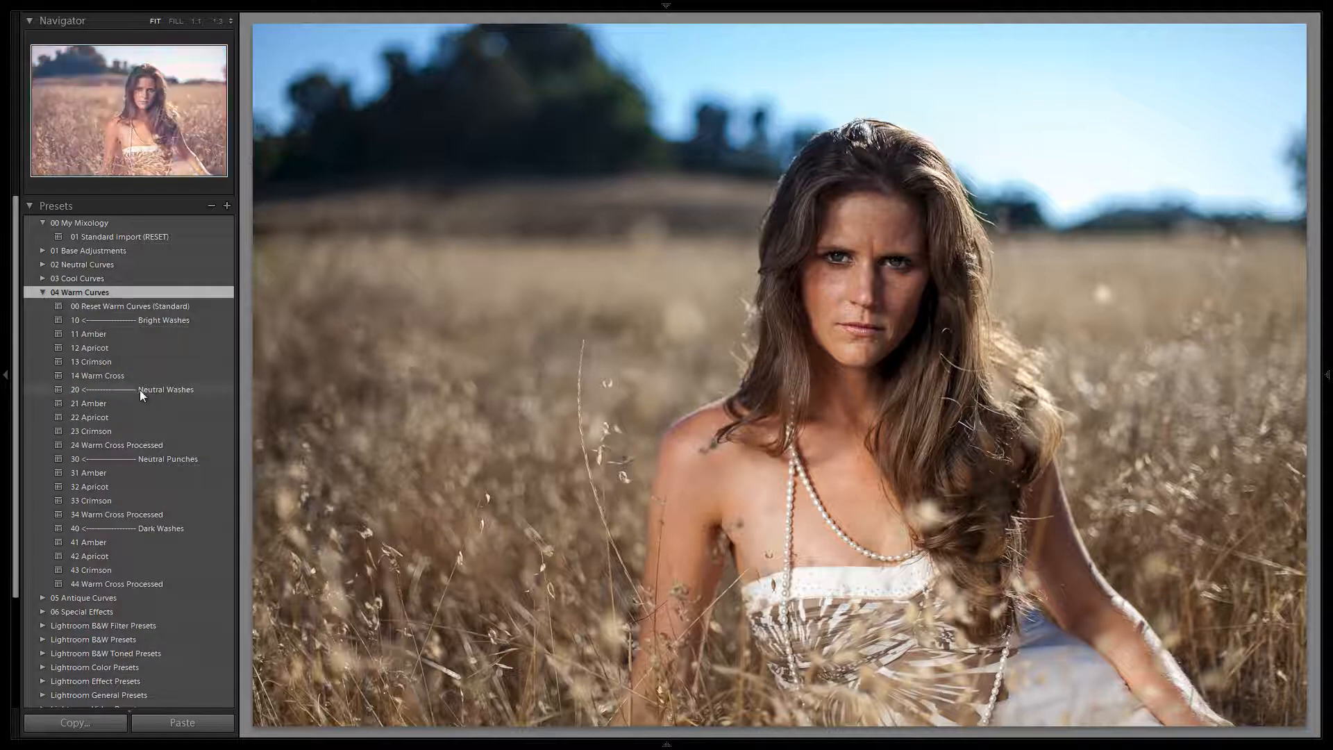
{"action": "left_click", "coordinate": [129, 441]}
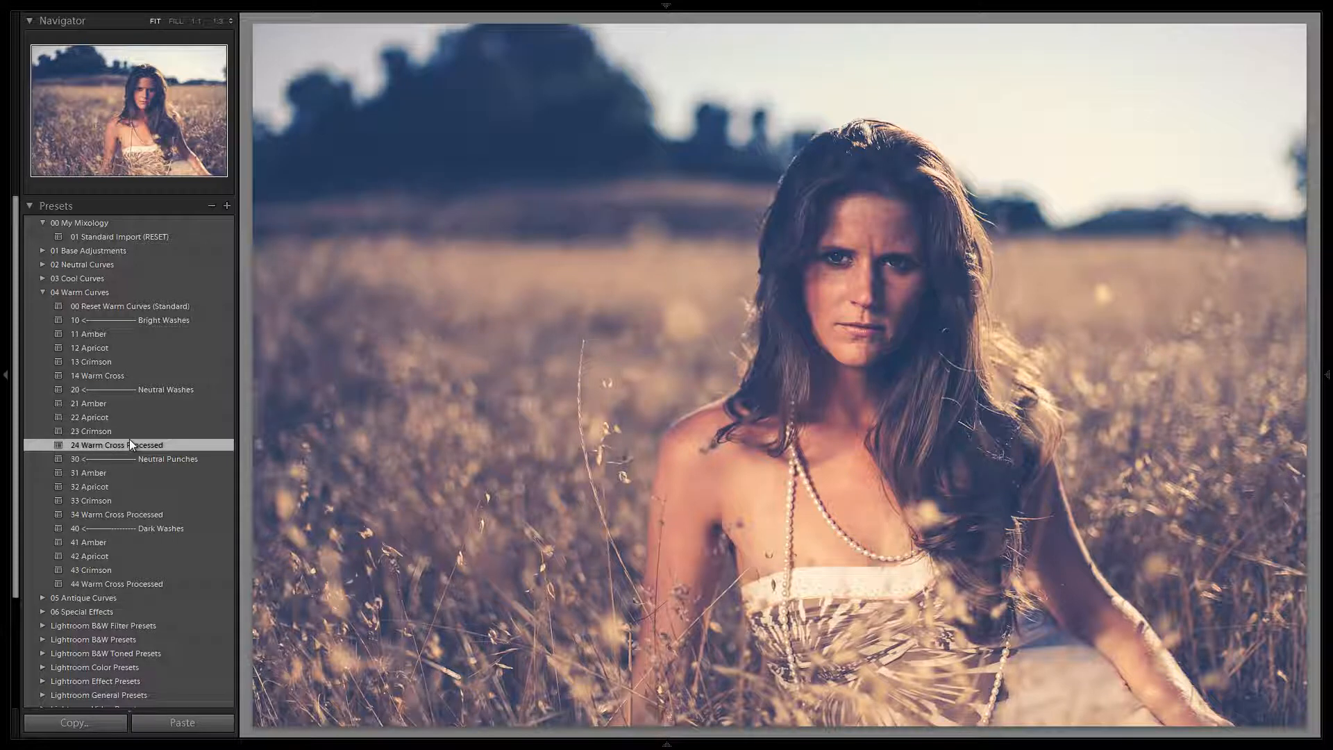
Add the special effects 18 Slide Edge Burn (Black), 23 Medium grain and 33 Heavy edge softening to the photo.
{"action": "left_click", "coordinate": [41, 292]}
{"action": "left_click", "coordinate": [42, 320]}
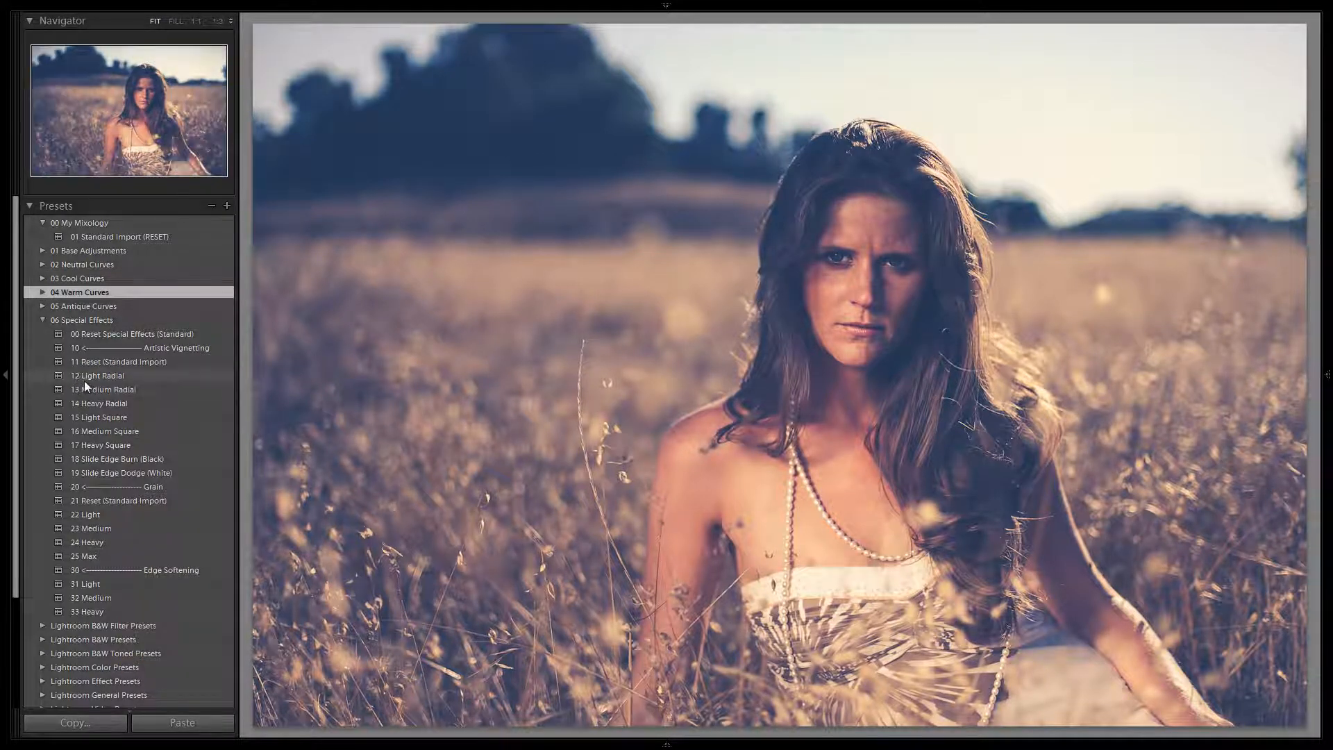
{"action": "left_click", "coordinate": [103, 463]}
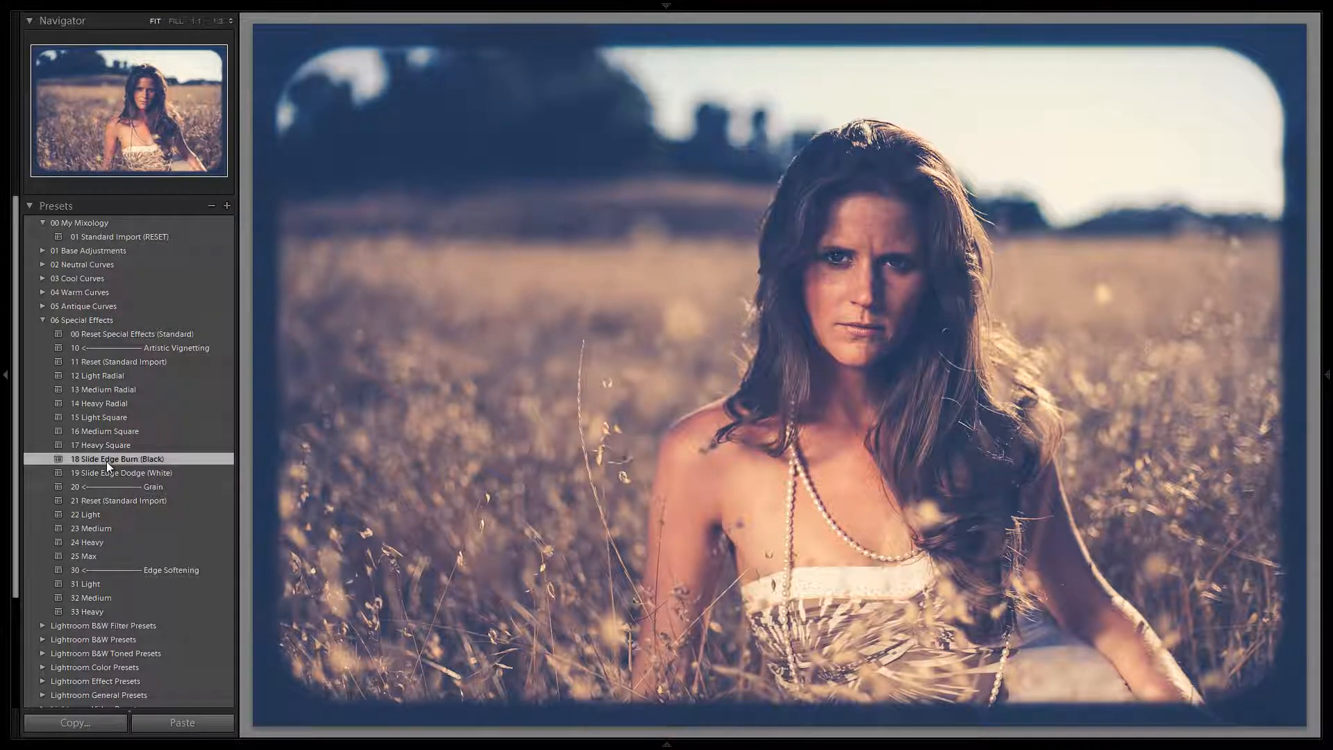
{"action": "left_click", "coordinate": [108, 528]}
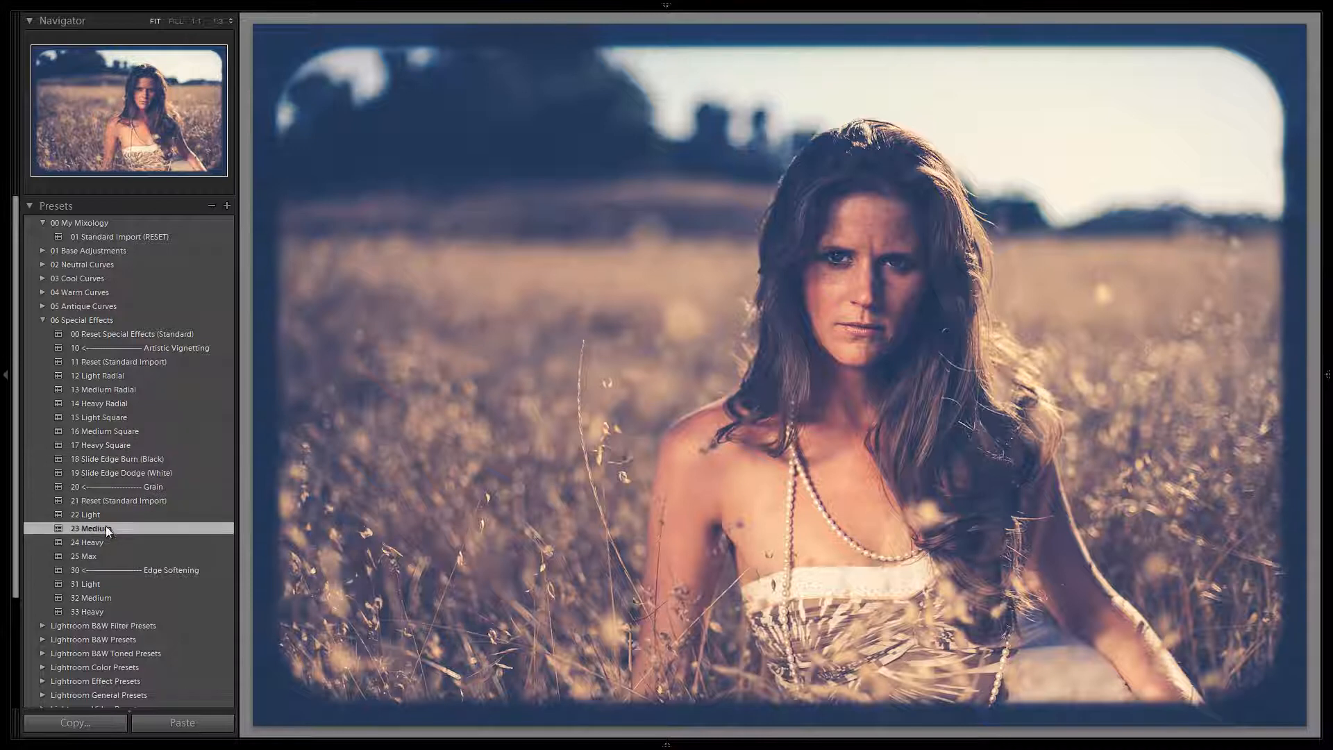
{"action": "left_click", "coordinate": [98, 609]}
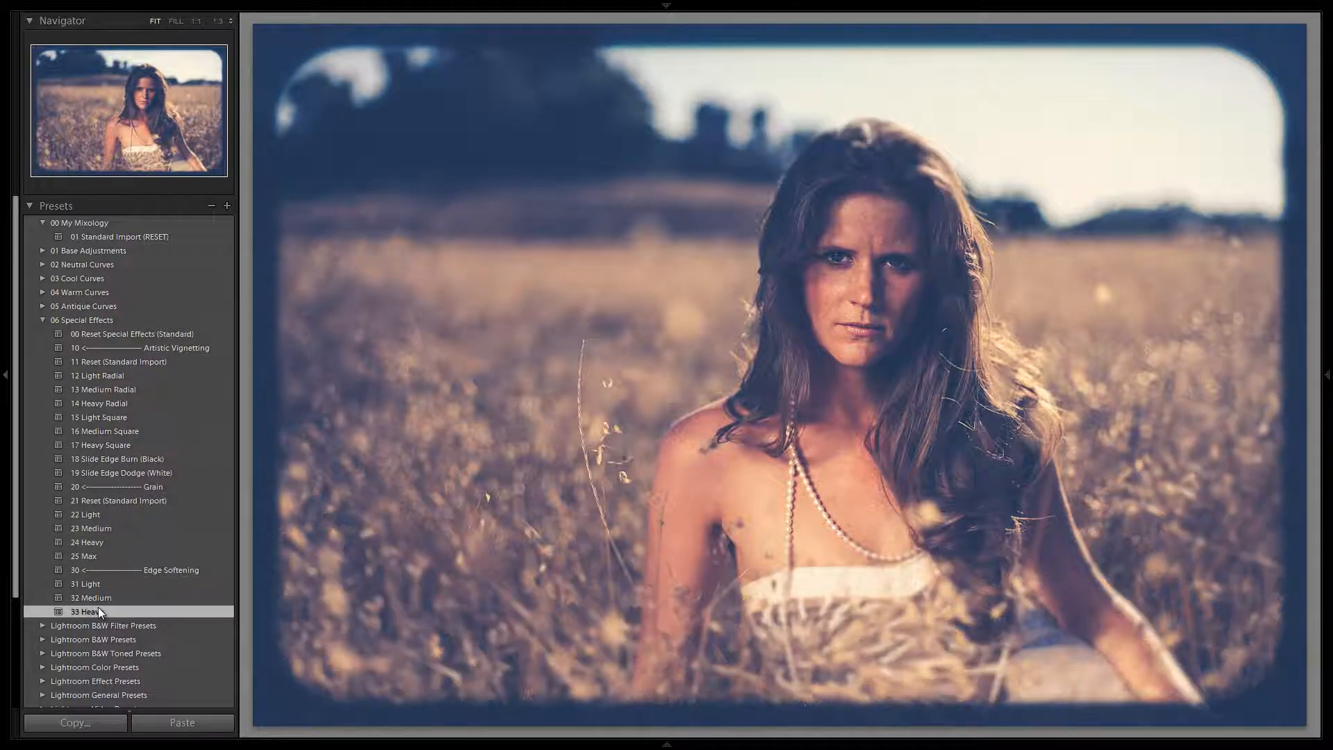
{"action": "left_click", "coordinate": [42, 321]}
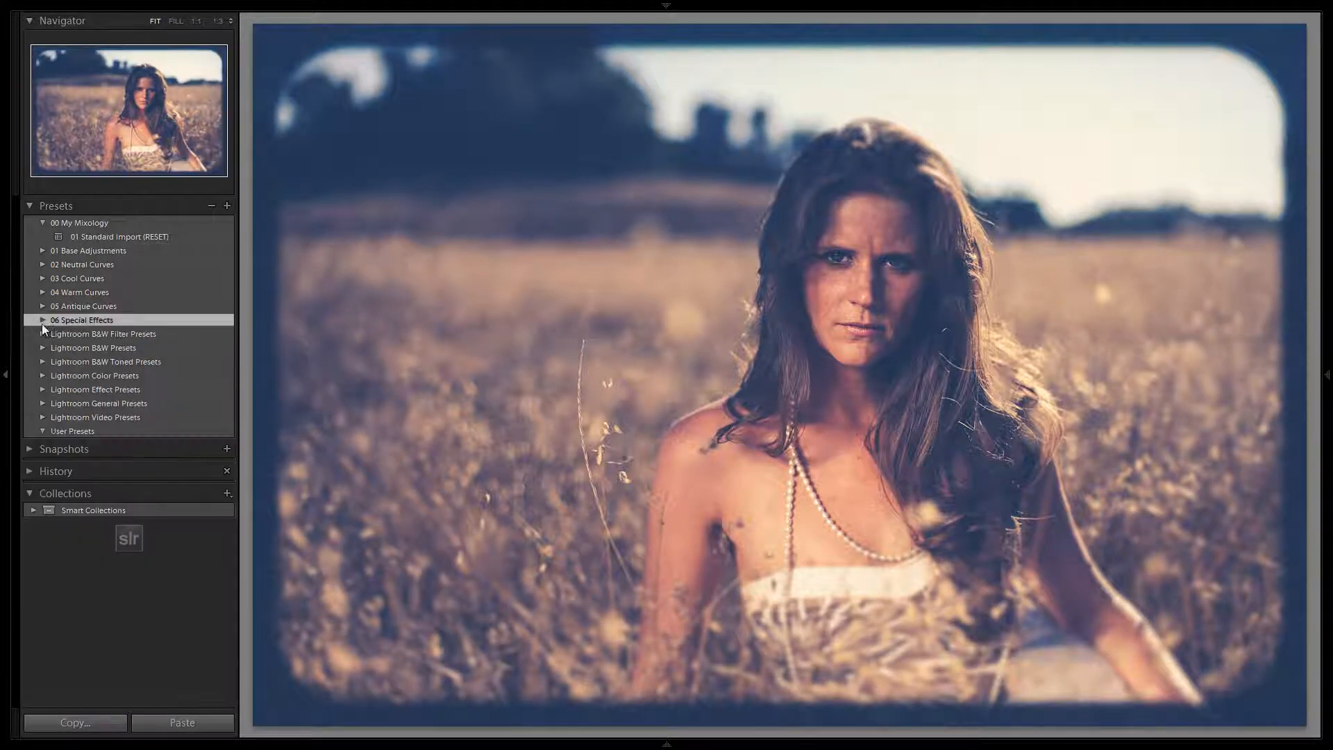
Try the base adjustment 55 Heavy Vignette on the photo and replace it with 54 Medium Vignette.
{"action": "left_click", "coordinate": [42, 250]}
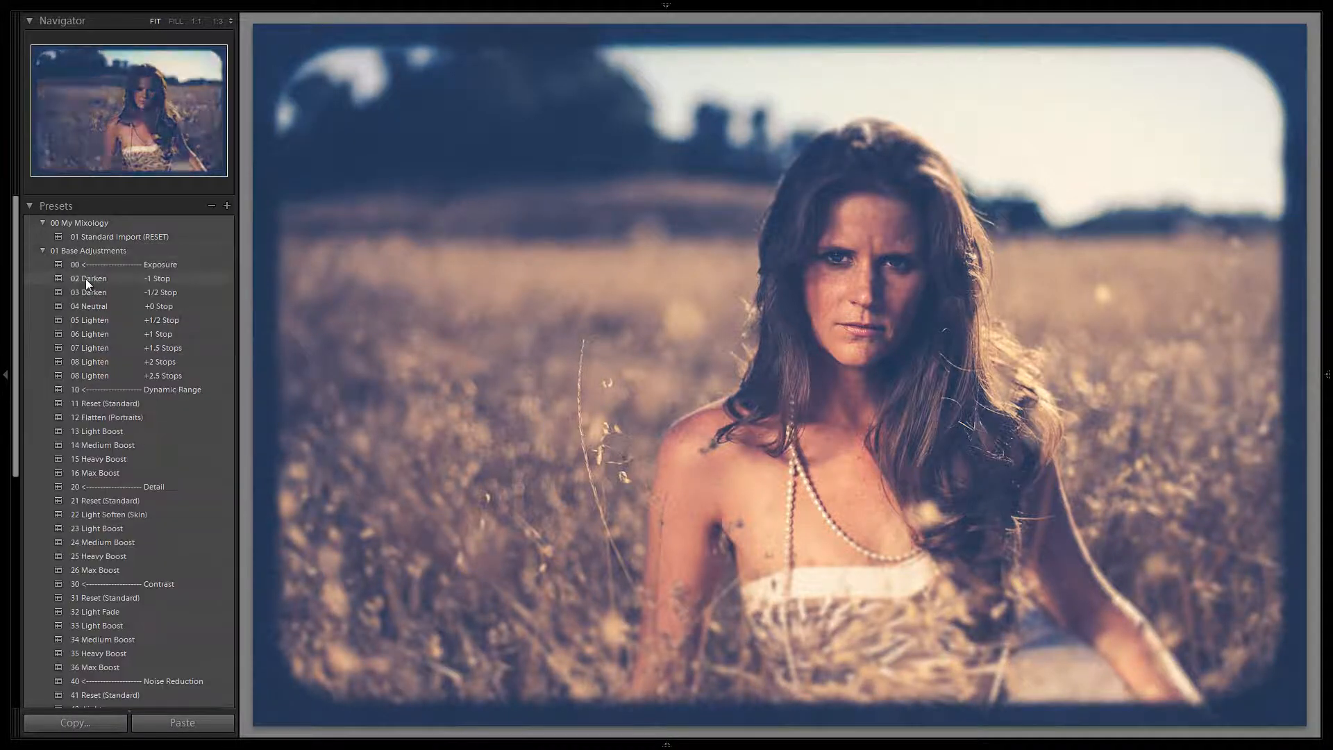
{"action": "scroll", "coordinate": [97, 292], "scroll_direction": "down", "scroll_amount": 5}
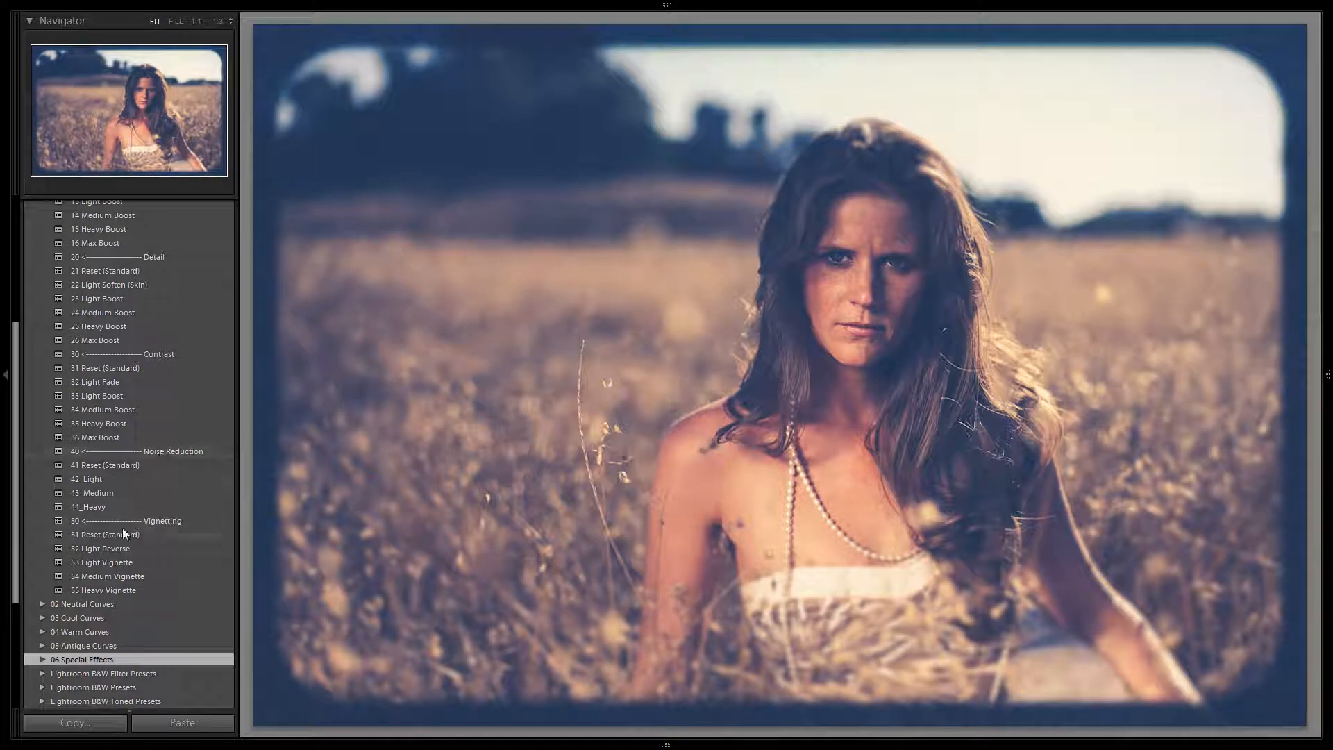
{"action": "left_click", "coordinate": [120, 590]}
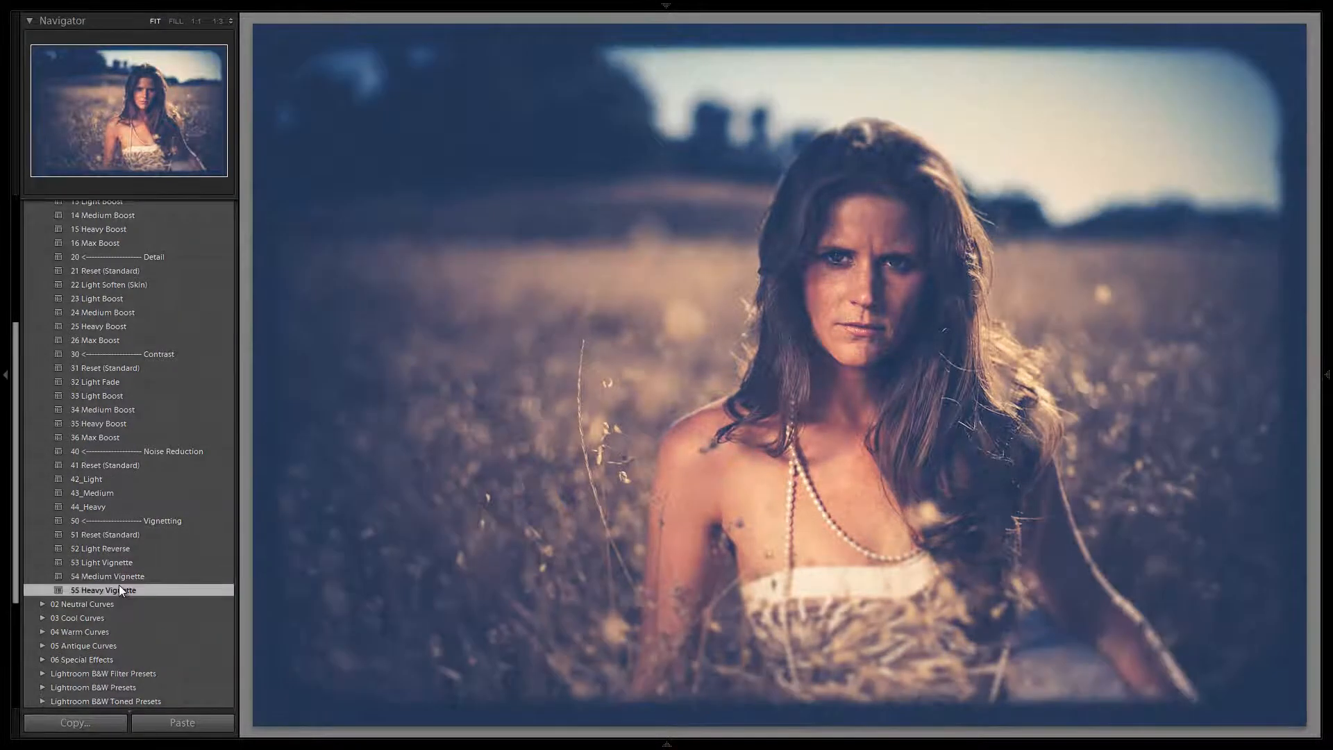
{"action": "left_click", "coordinate": [122, 578]}
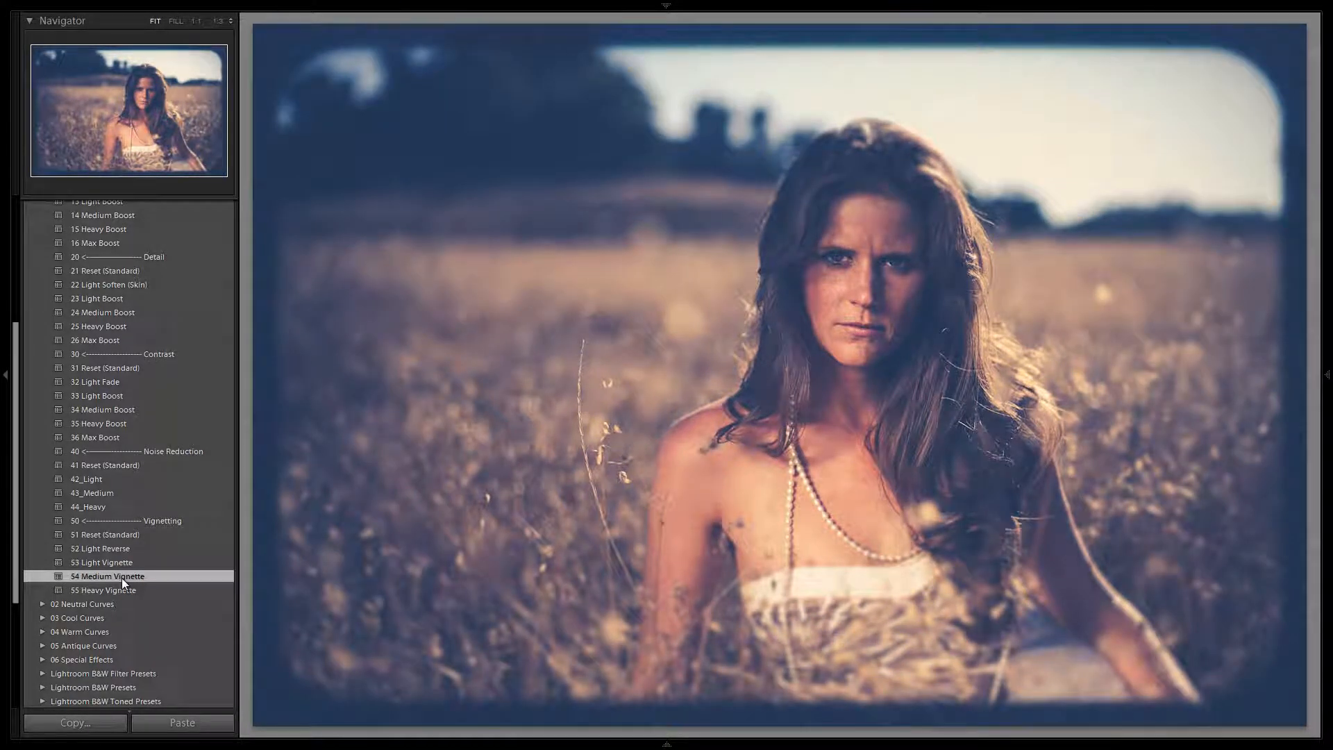
{"action": "scroll", "coordinate": [124, 545], "scroll_direction": "up", "scroll_amount": 5}
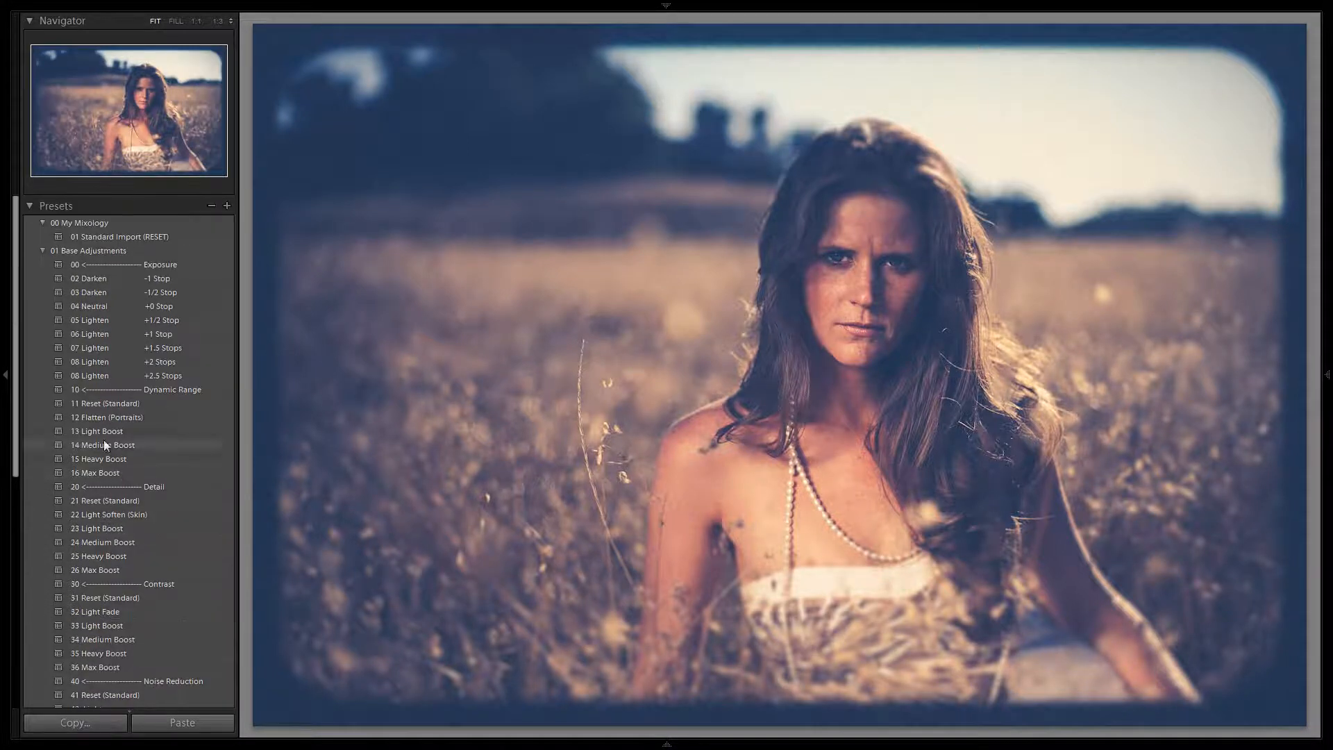
{"action": "left_click", "coordinate": [44, 248]}
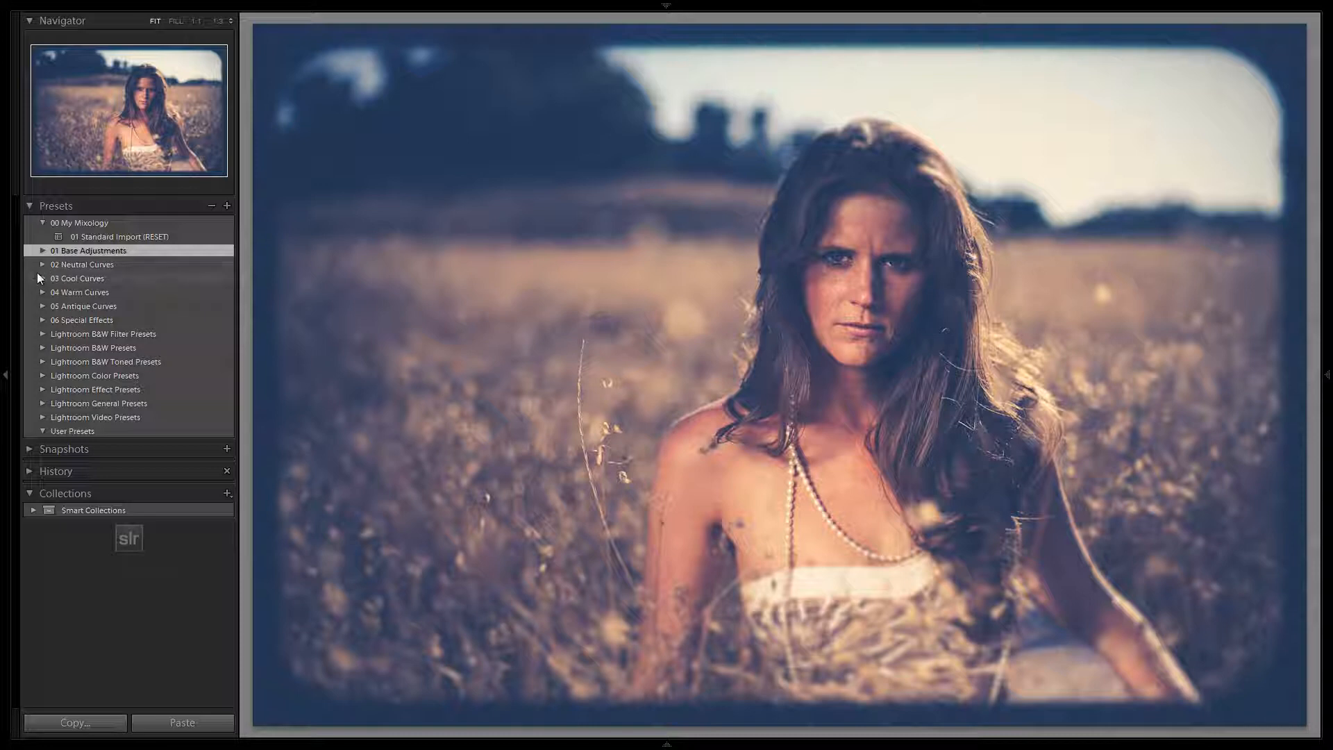
Try the neutral curves 14 Desaturated Cross and 24 Desaturated Cross over the special effects and vignette.
{"action": "left_click", "coordinate": [41, 264]}
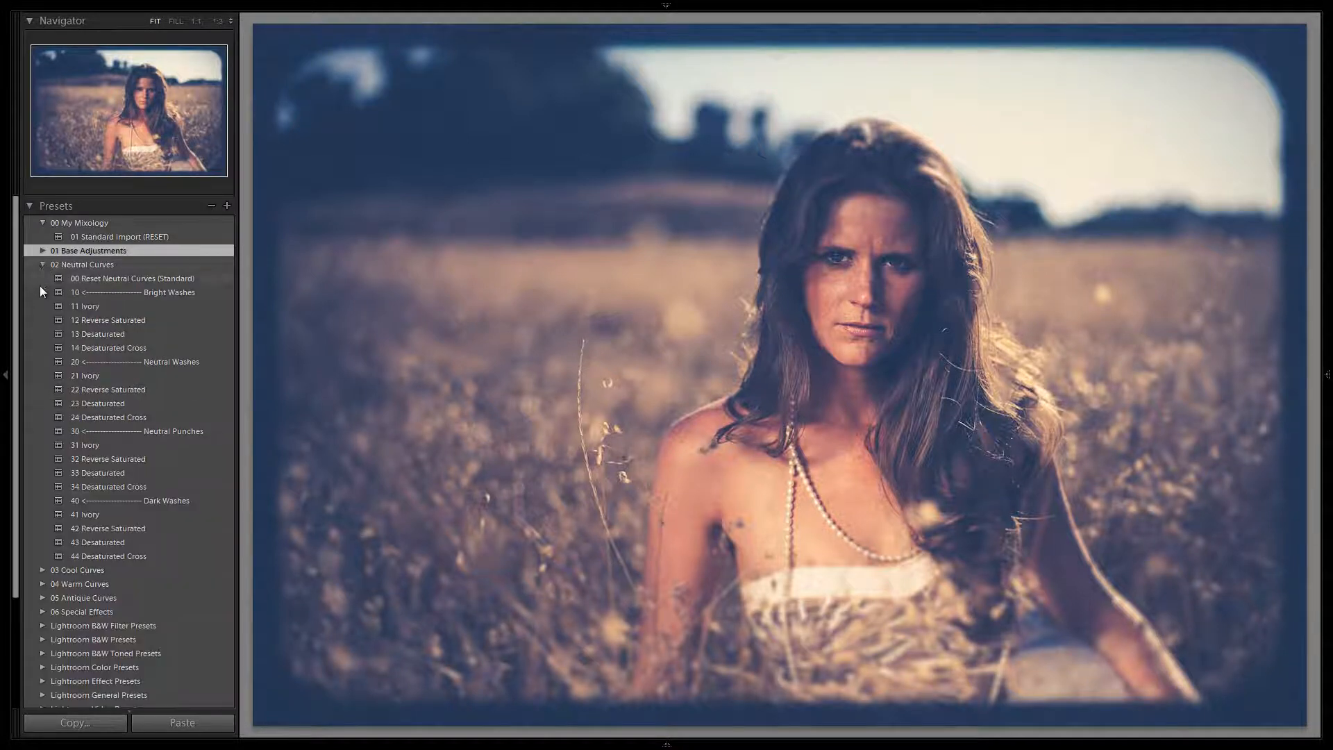
{"action": "left_click", "coordinate": [105, 349]}
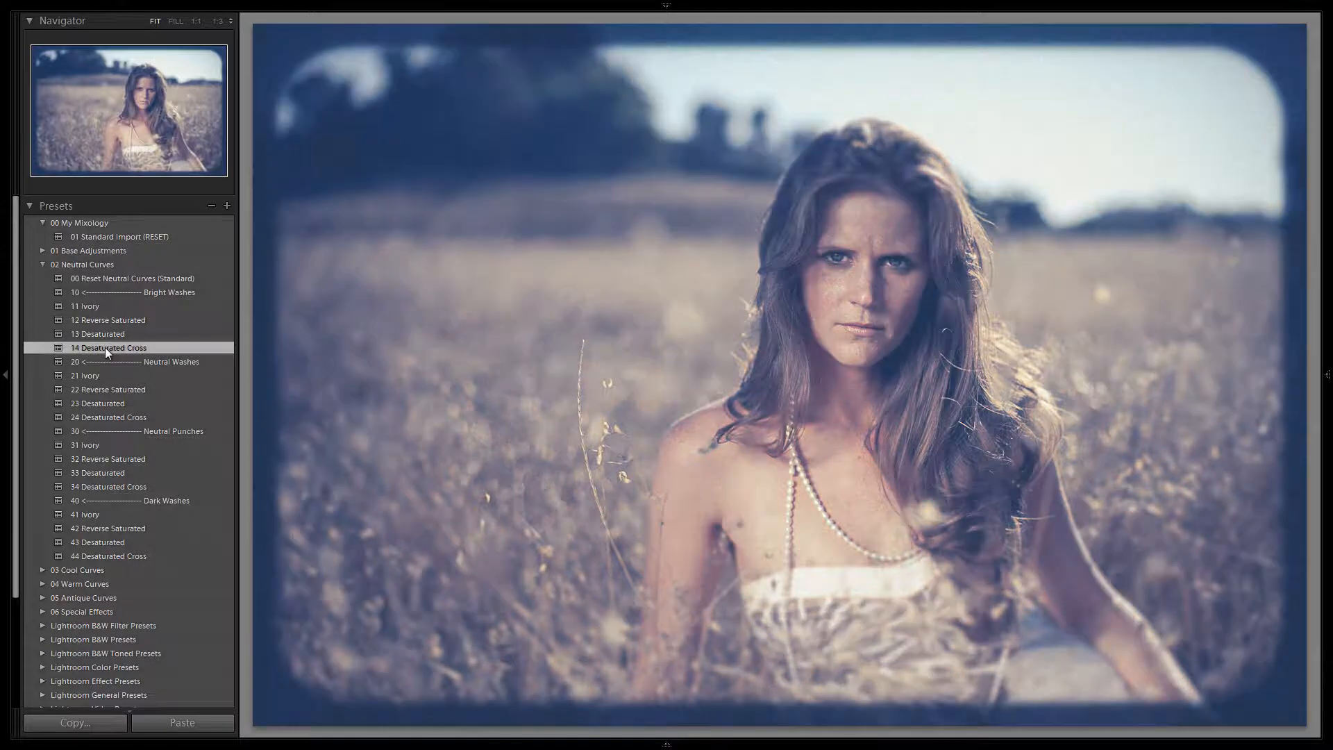
{"action": "left_click", "coordinate": [116, 416]}
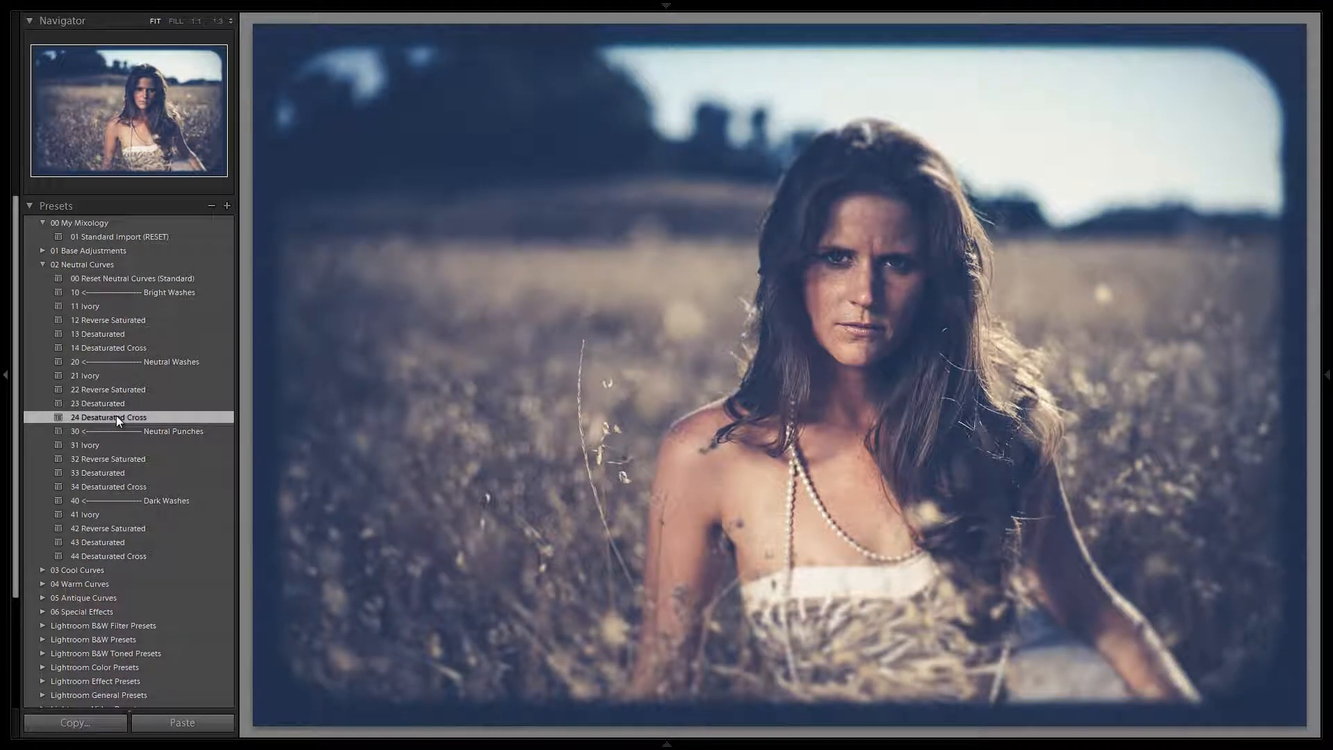
Apply the Dark Washes preset 44 Desaturated Cross and brighten the photo with the 06 Lighten +1 Stop base adjustment.
{"action": "left_click", "coordinate": [110, 555]}
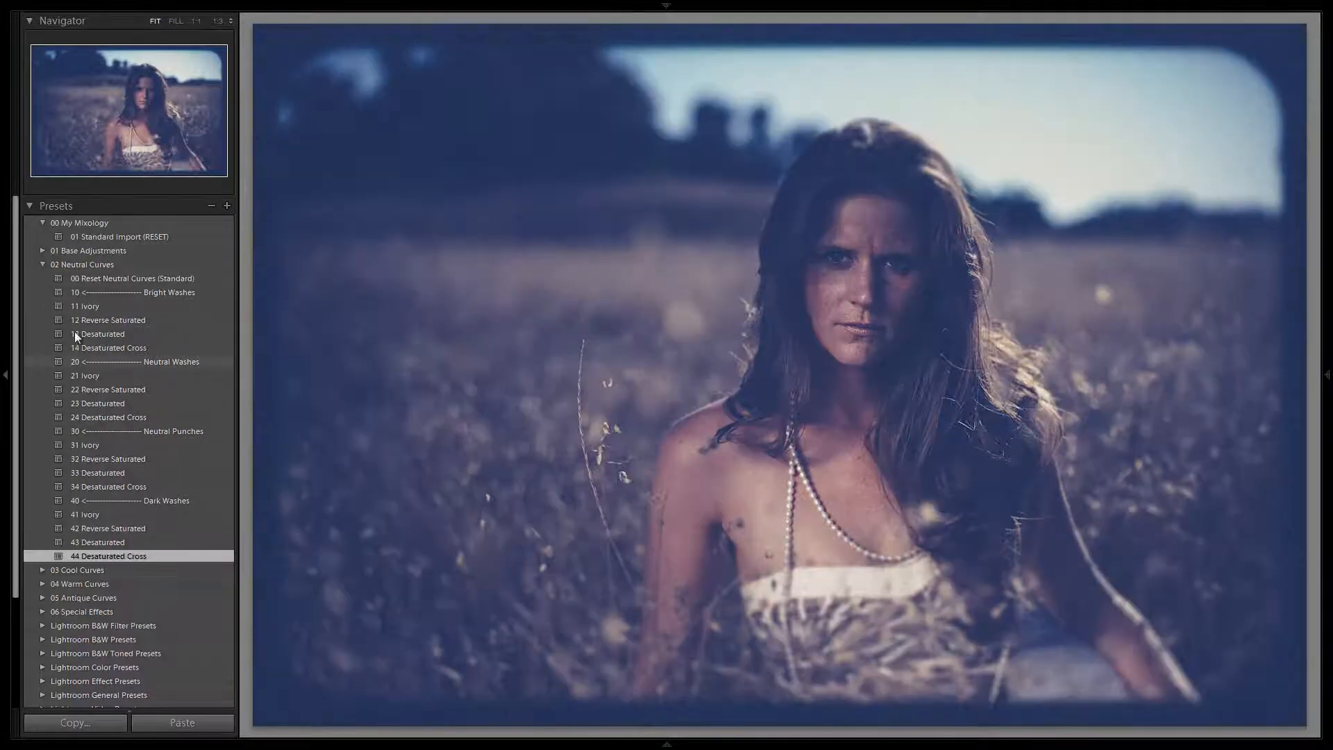
{"action": "left_click", "coordinate": [44, 262]}
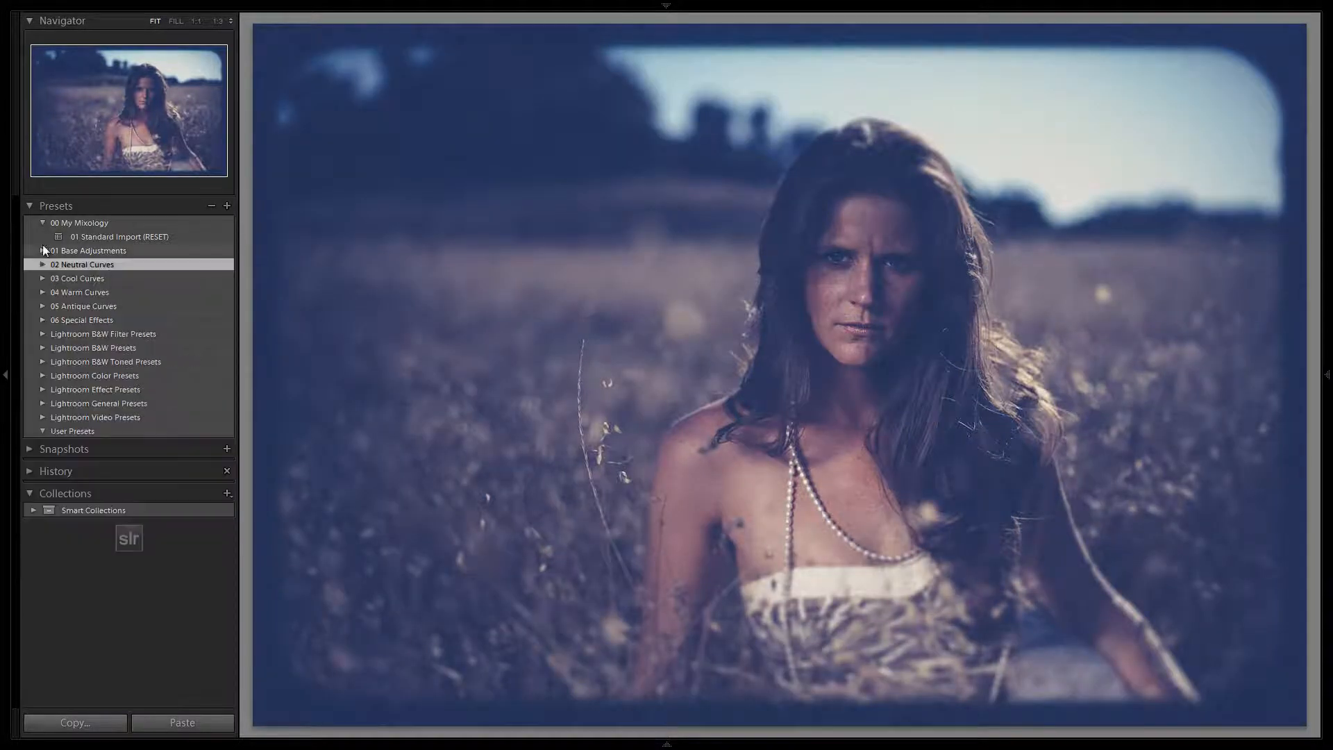
{"action": "left_click", "coordinate": [42, 250]}
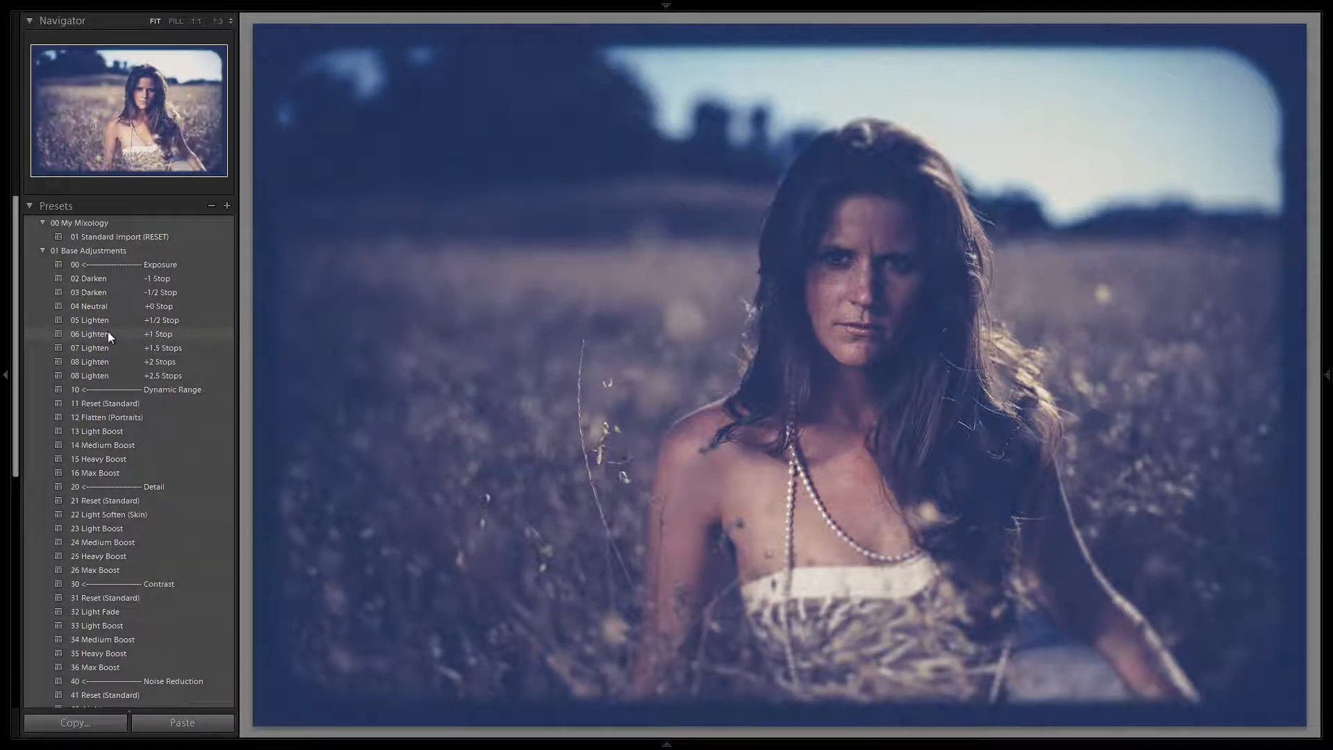
{"action": "left_click", "coordinate": [108, 335]}
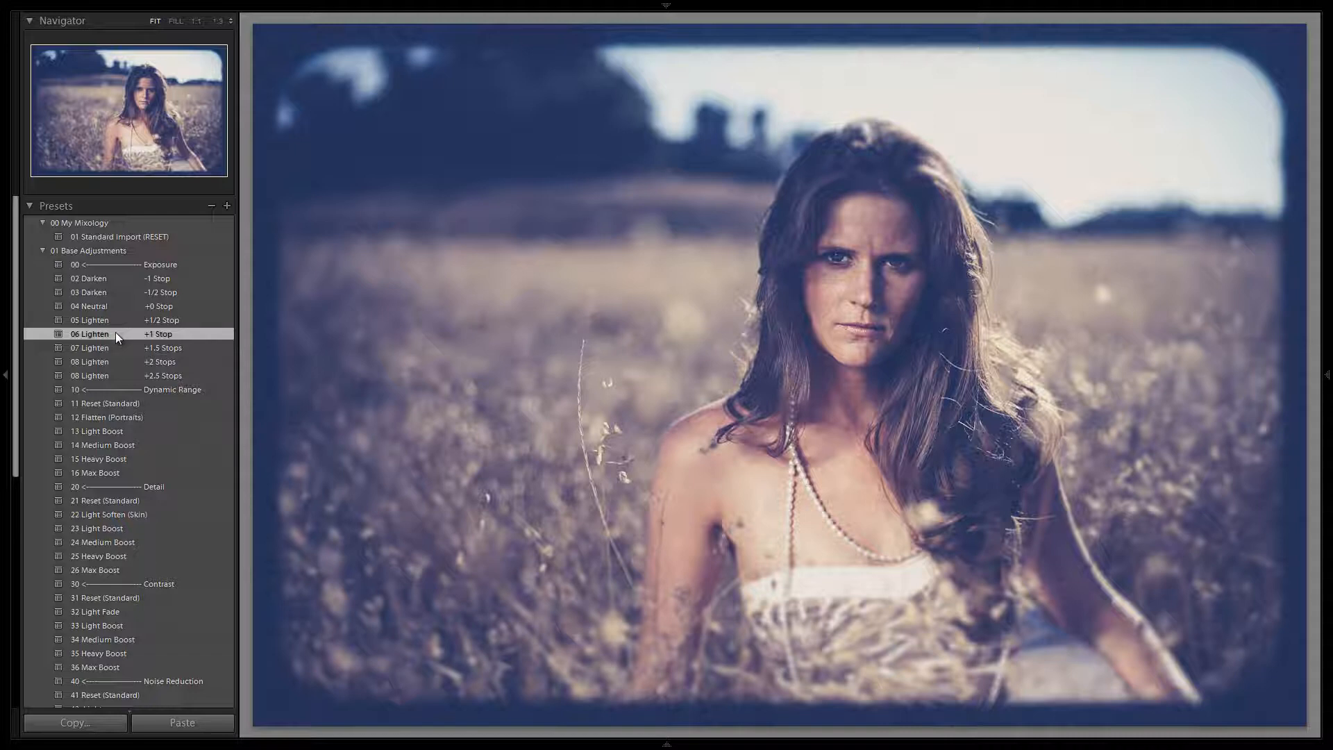
Reset all develop settings of the photo and apply the 01 Standard Import (RESET) preset.
{"action": "key", "text": "ctrl+shift+r"}
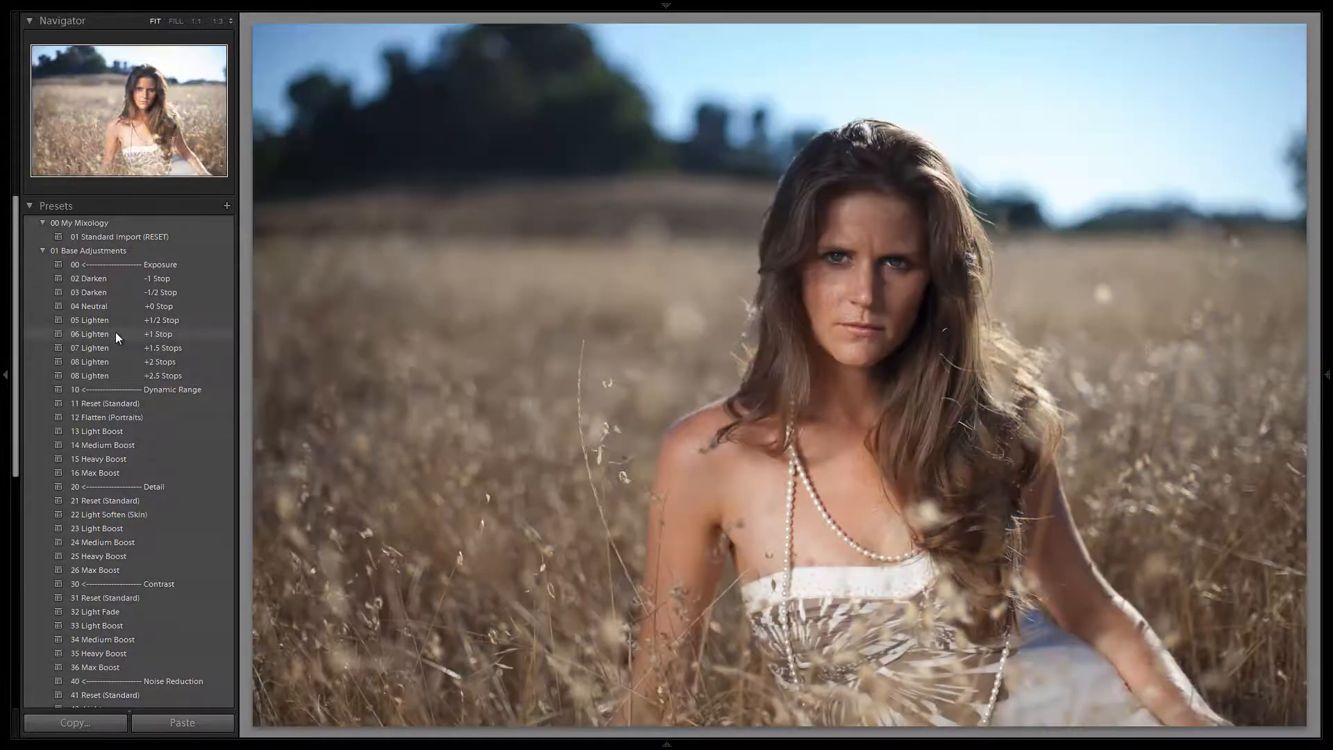
{"action": "left_click", "coordinate": [111, 239]}
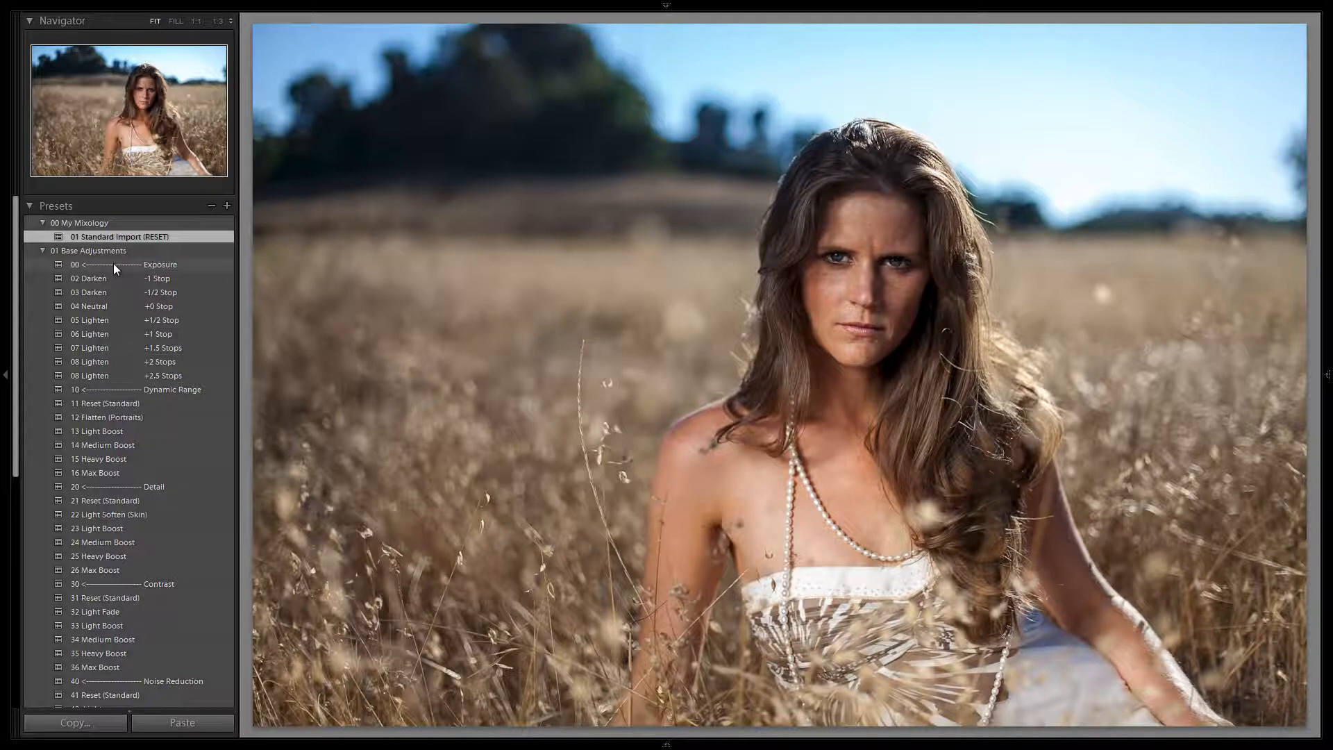
{"action": "scroll", "coordinate": [114, 264], "scroll_direction": "down", "scroll_amount": 3}
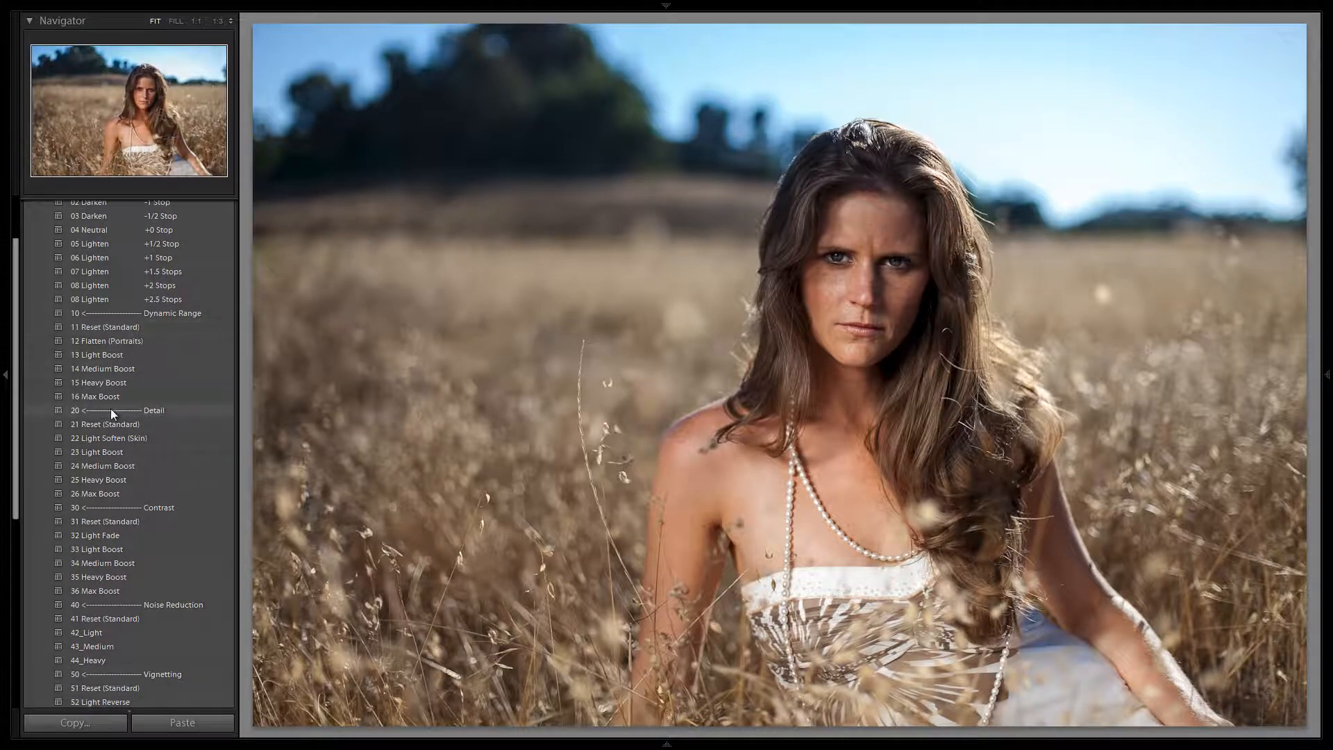
Review the 01 Base Adjustments presets from Exposure to Vignetting, and collapse the folder.
{"action": "scroll", "coordinate": [110, 408], "scroll_direction": "down", "scroll_amount": 6}
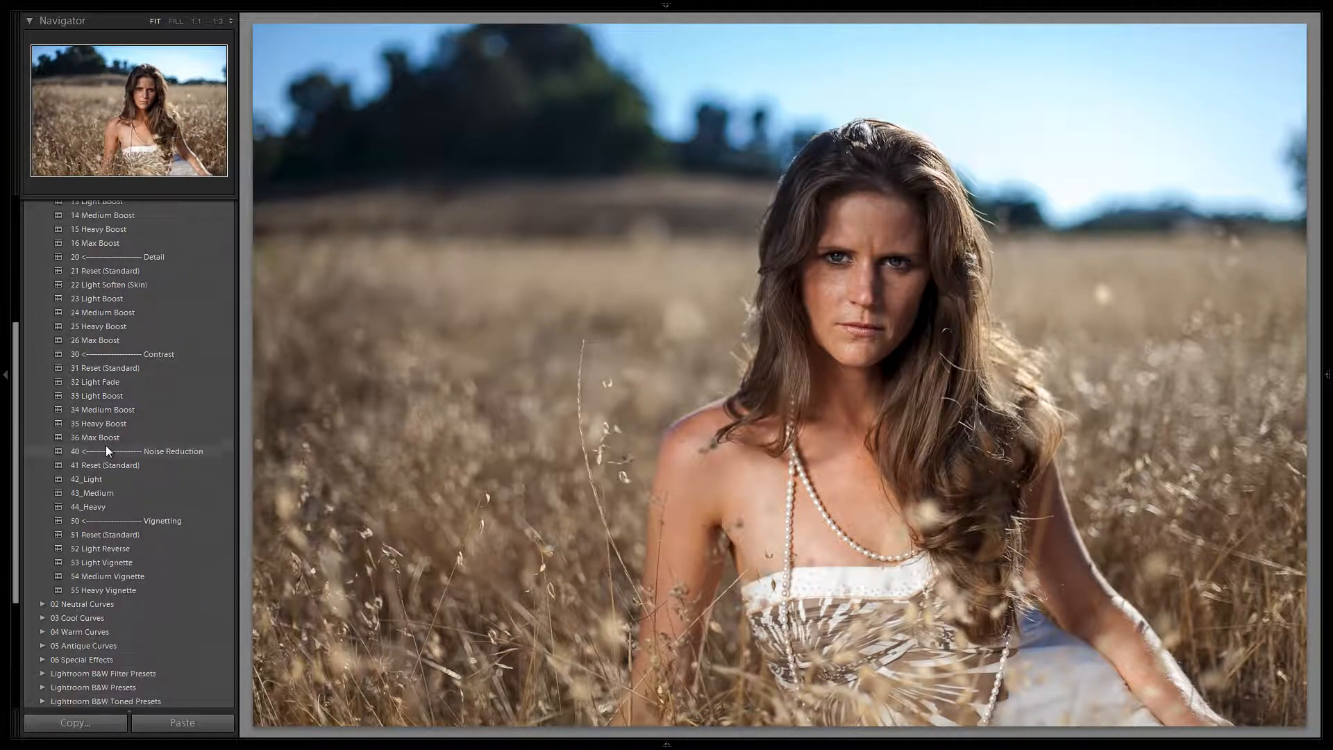
{"action": "scroll", "coordinate": [100, 462], "scroll_direction": "down", "scroll_amount": 3}
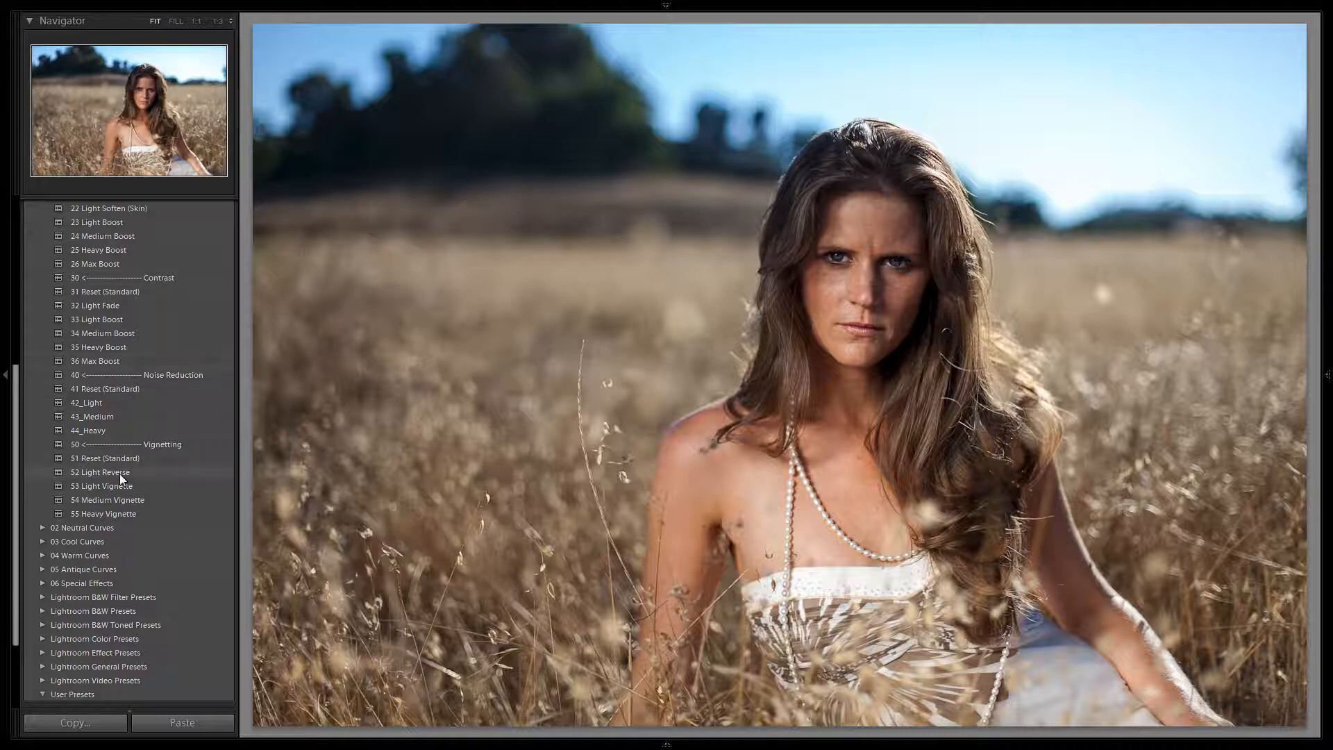
{"action": "mouse_move", "coordinate": [1328, 309]}
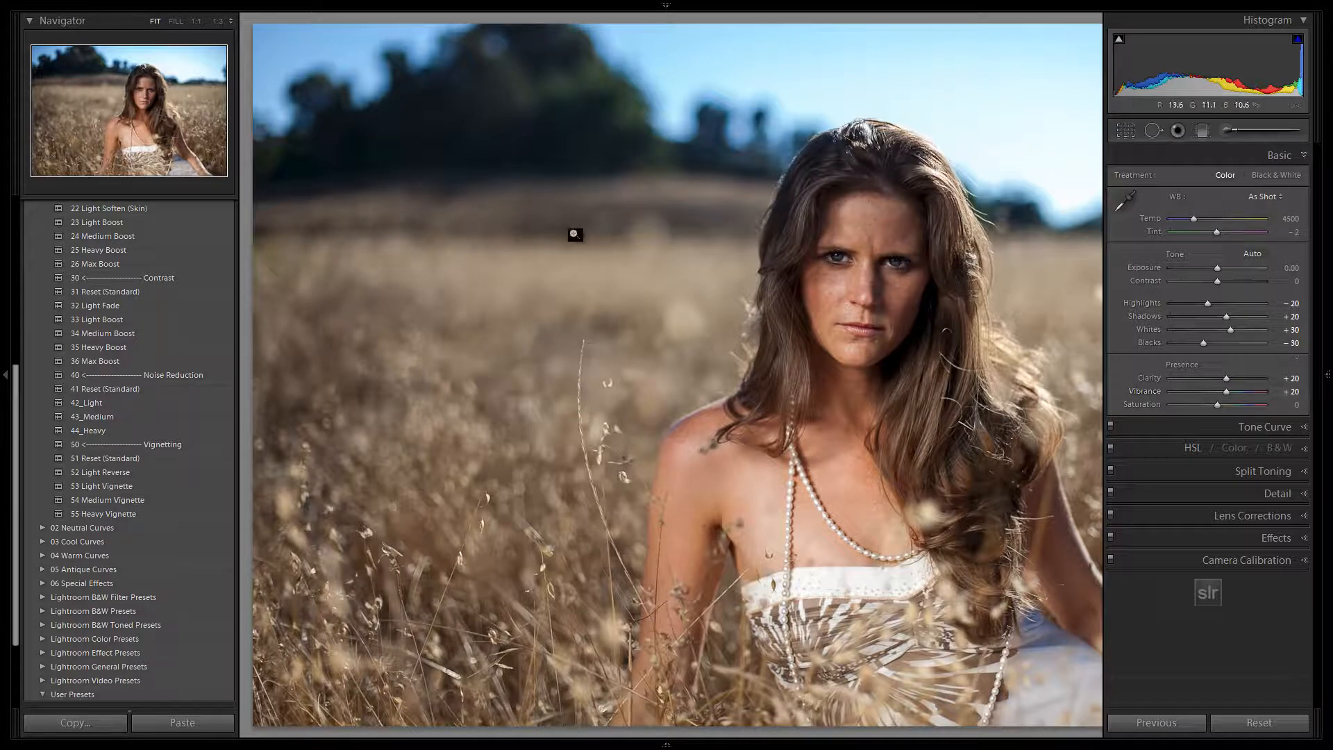
{"action": "scroll", "coordinate": [69, 396], "scroll_direction": "up", "scroll_amount": 5}
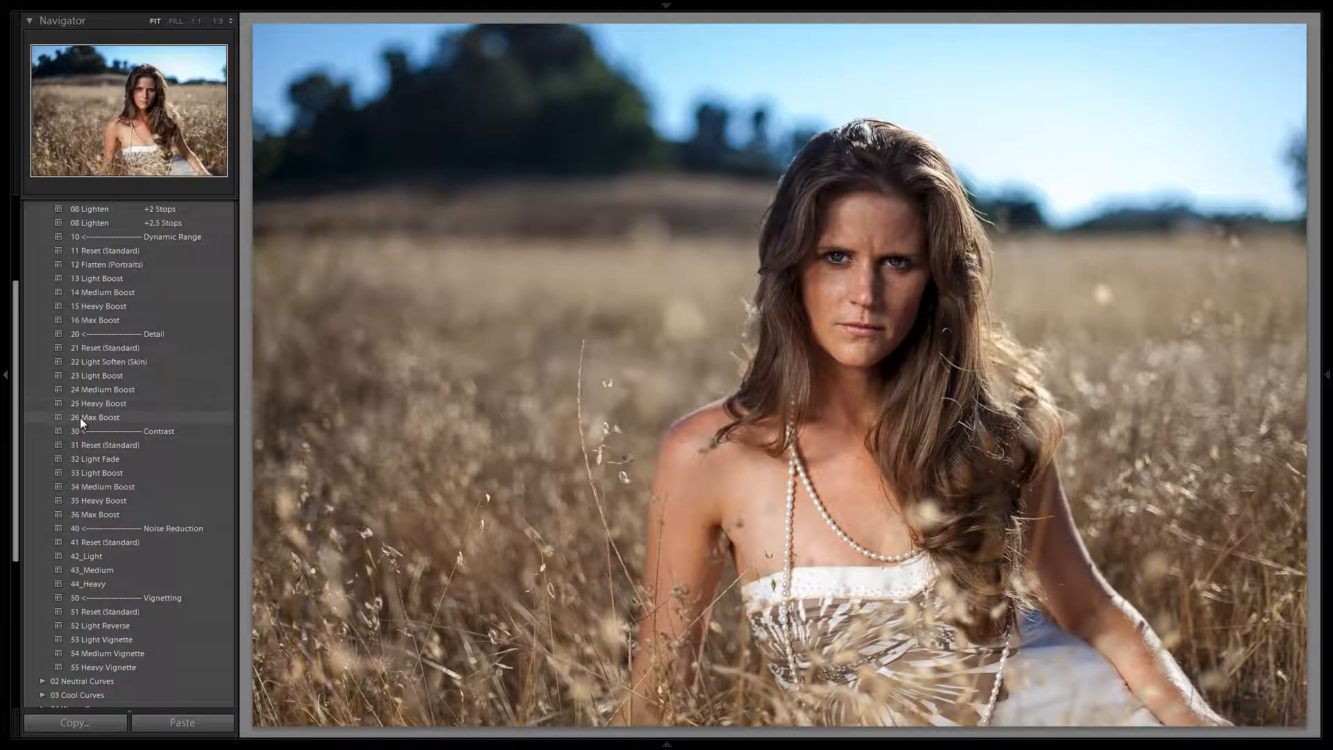
{"action": "scroll", "coordinate": [80, 418], "scroll_direction": "up", "scroll_amount": 5}
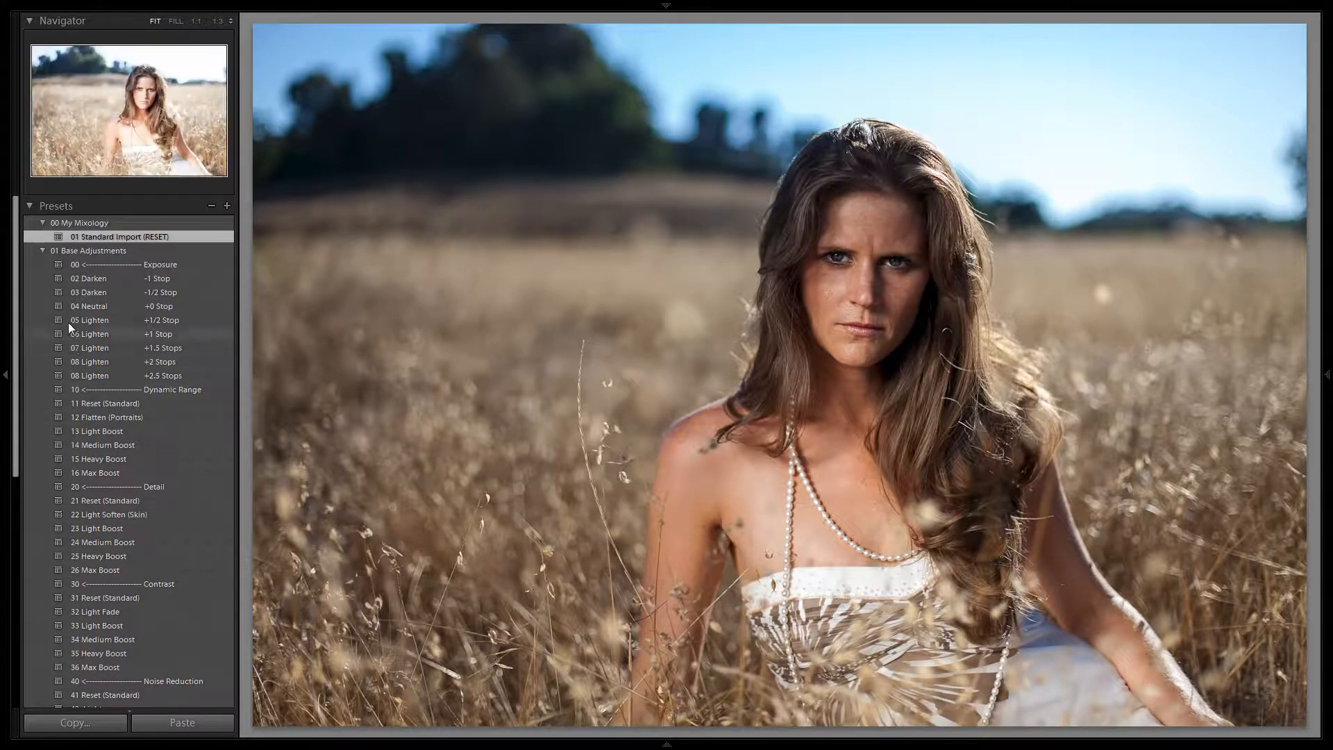
{"action": "left_click", "coordinate": [41, 249]}
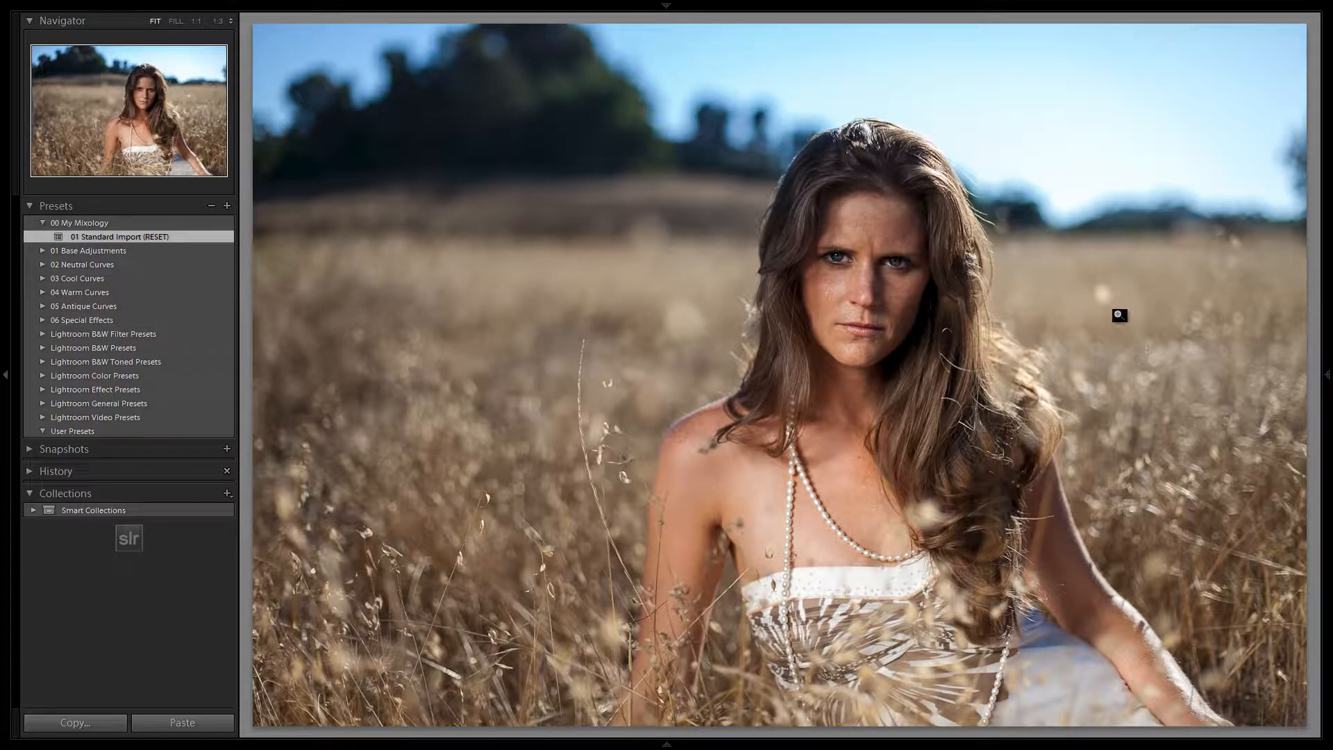
Reveal the Basic develop settings, view the white balance options without changing the selection, and hide the settings again.
{"action": "left_click", "coordinate": [1327, 291]}
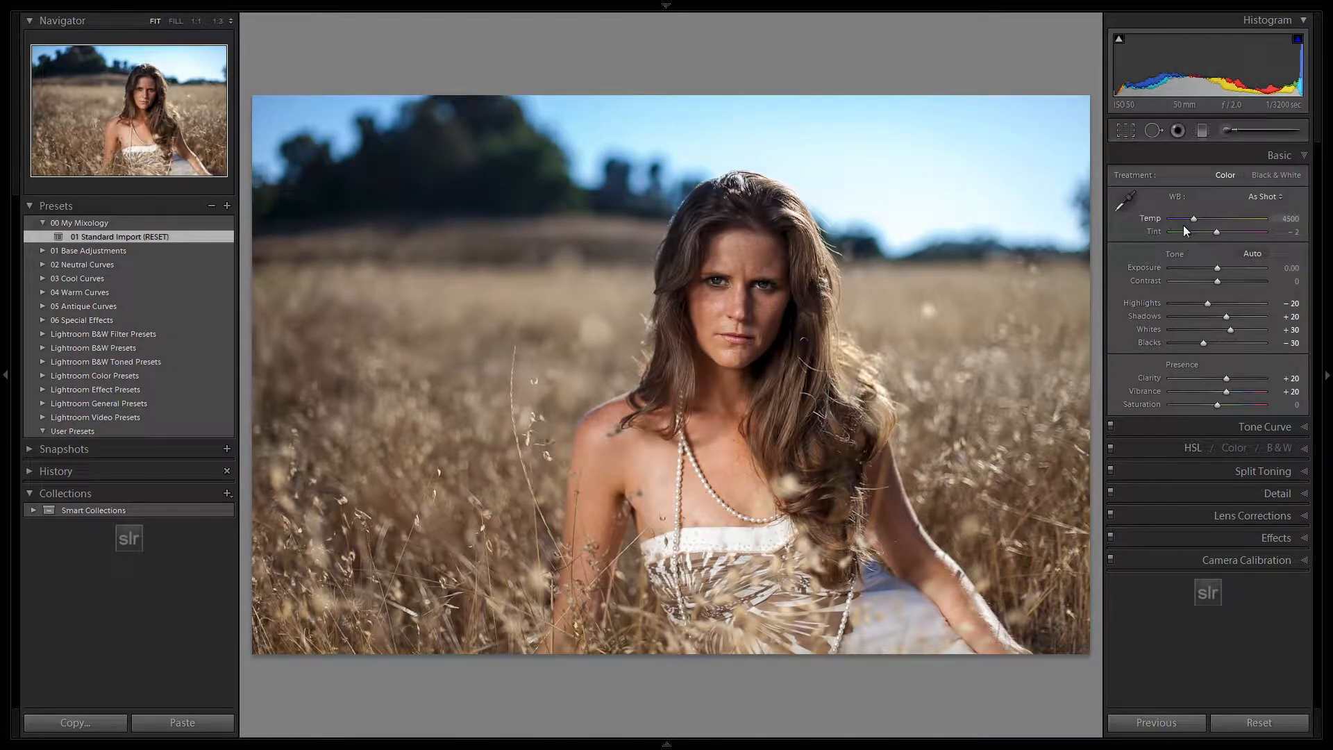
{"action": "left_click", "coordinate": [1261, 197]}
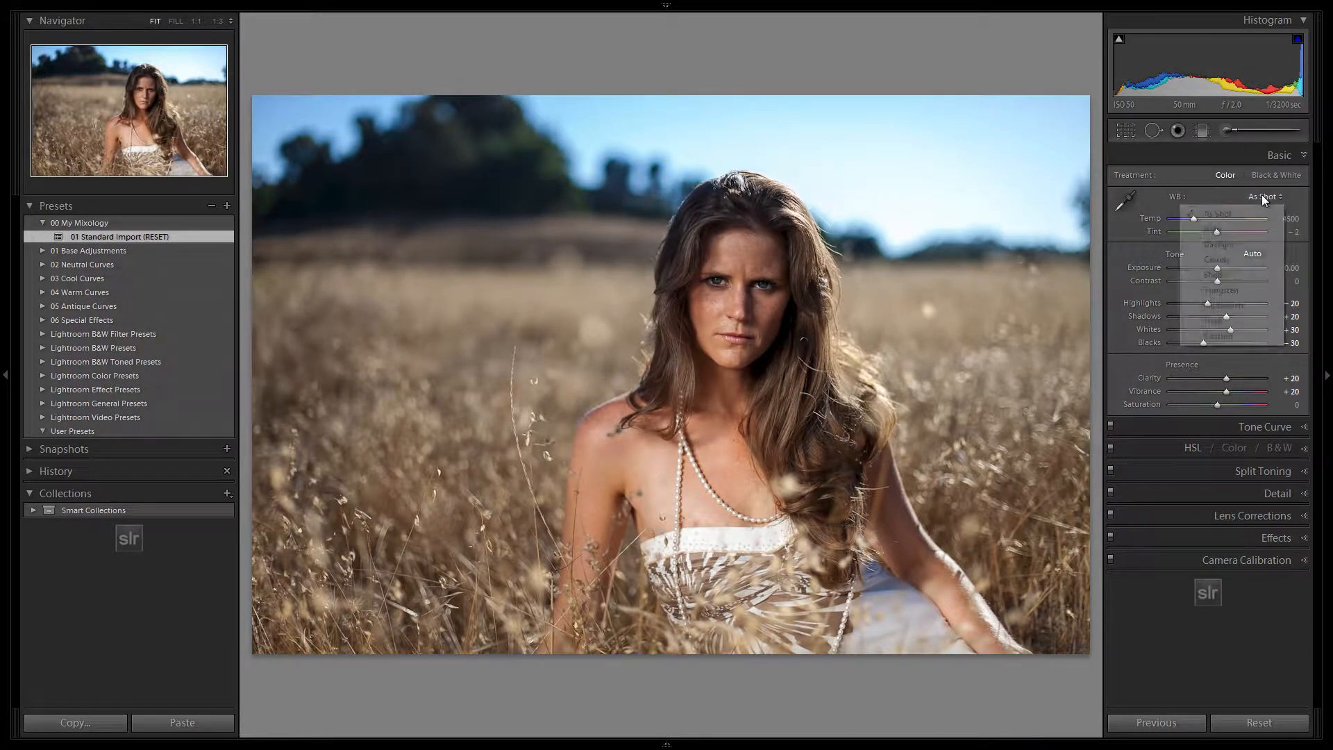
{"action": "left_click", "coordinate": [1299, 197]}
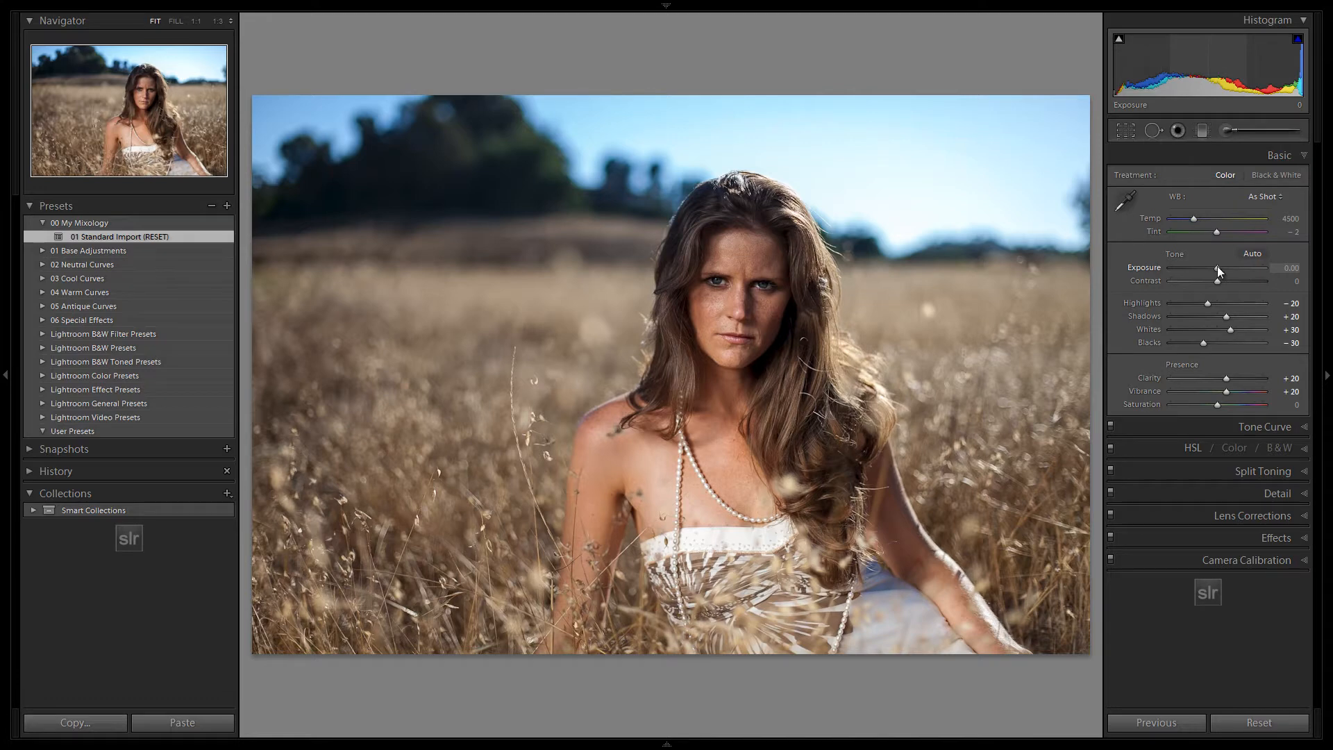
{"action": "left_click", "coordinate": [1327, 265]}
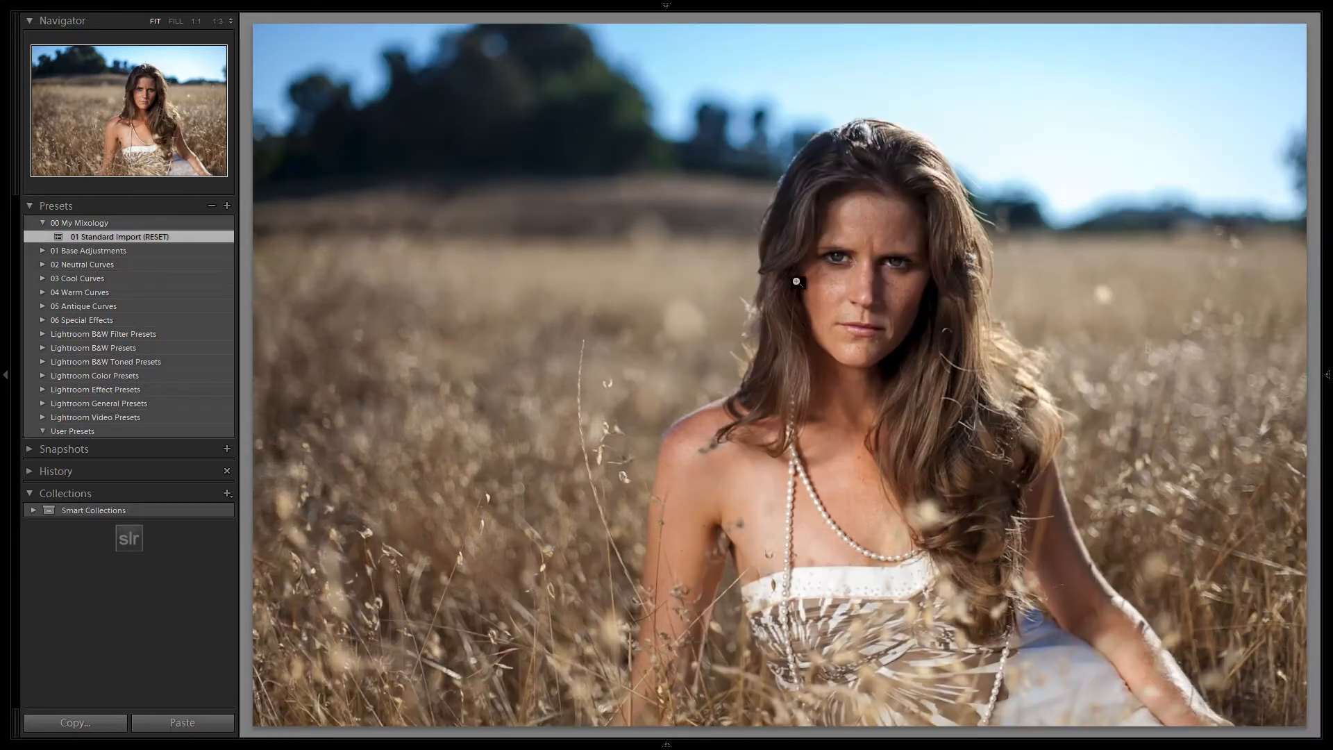